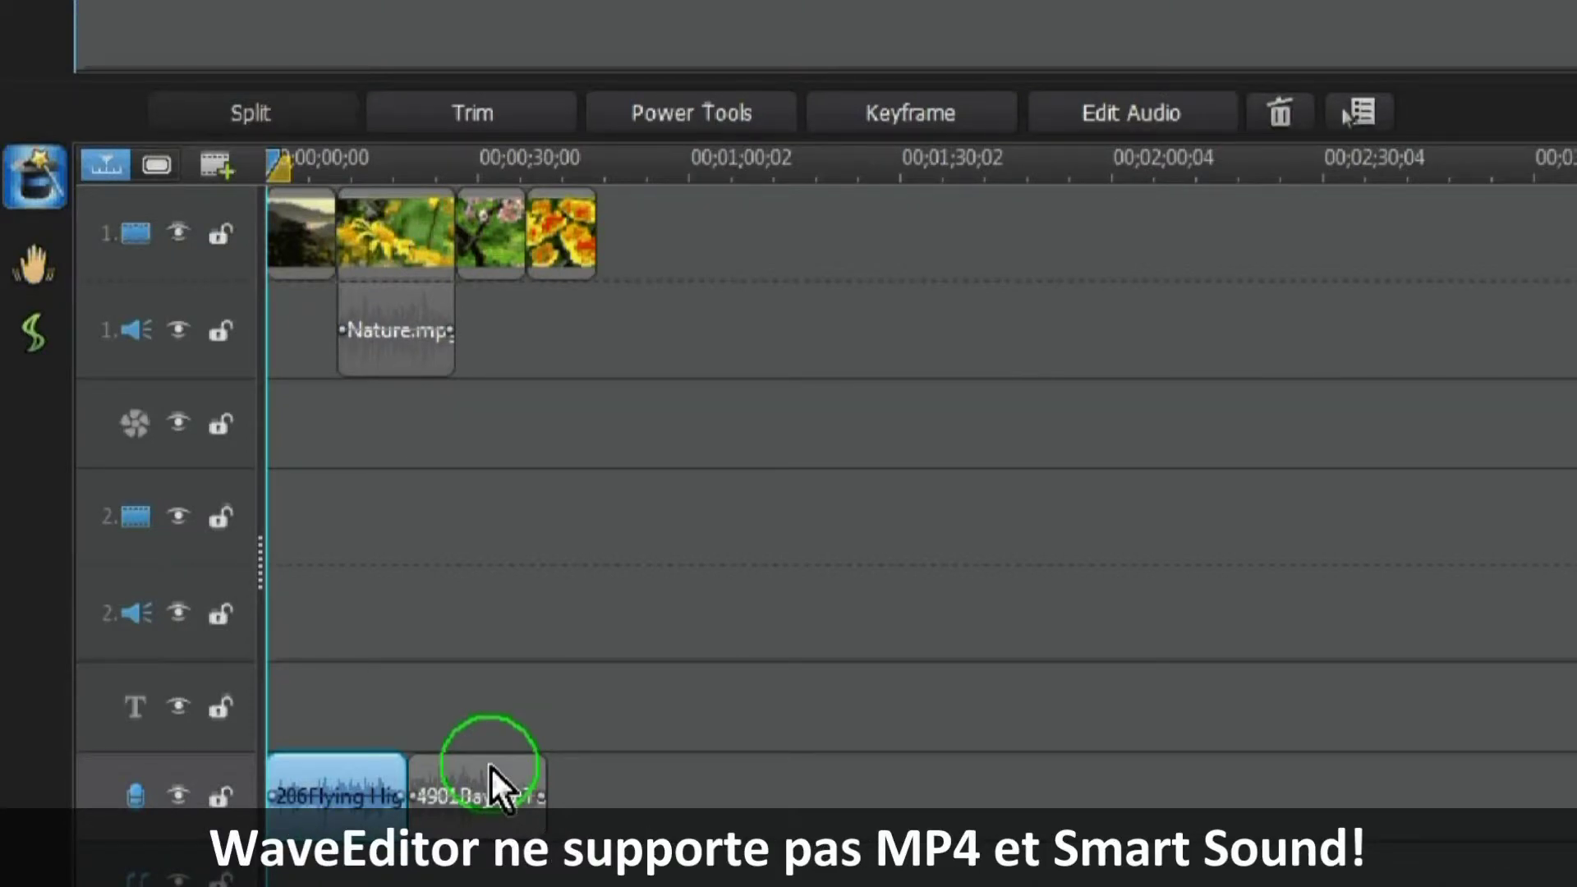
# Zoom the timeline and open the Flying High MP3 clip in WaveEditor.
pyautogui.scroll(3, 997, 264)
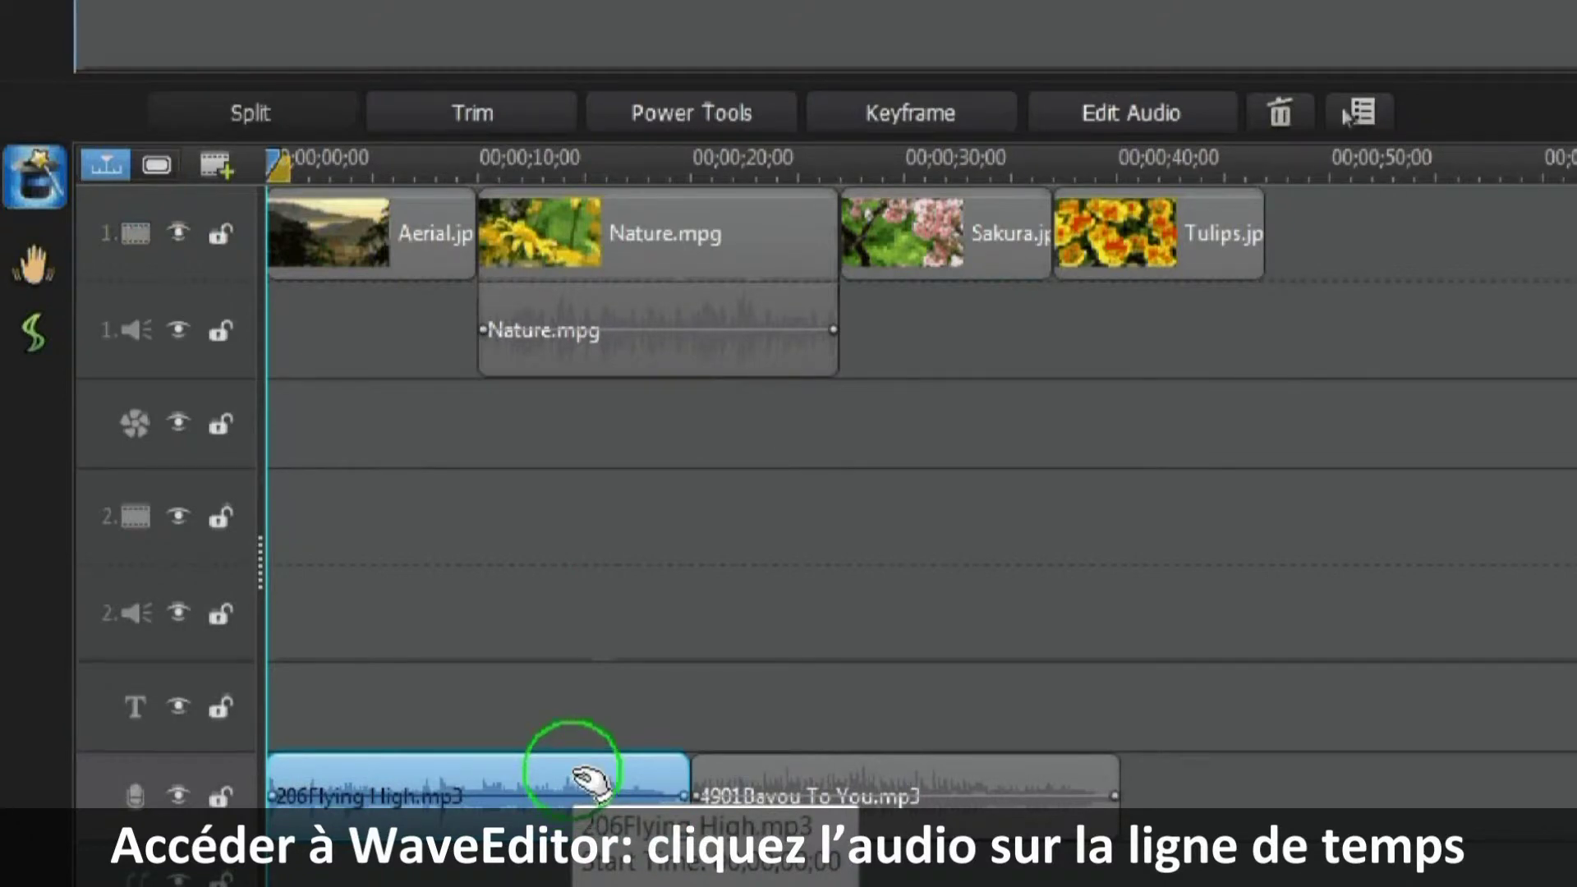
pyautogui.click(1175, 126)
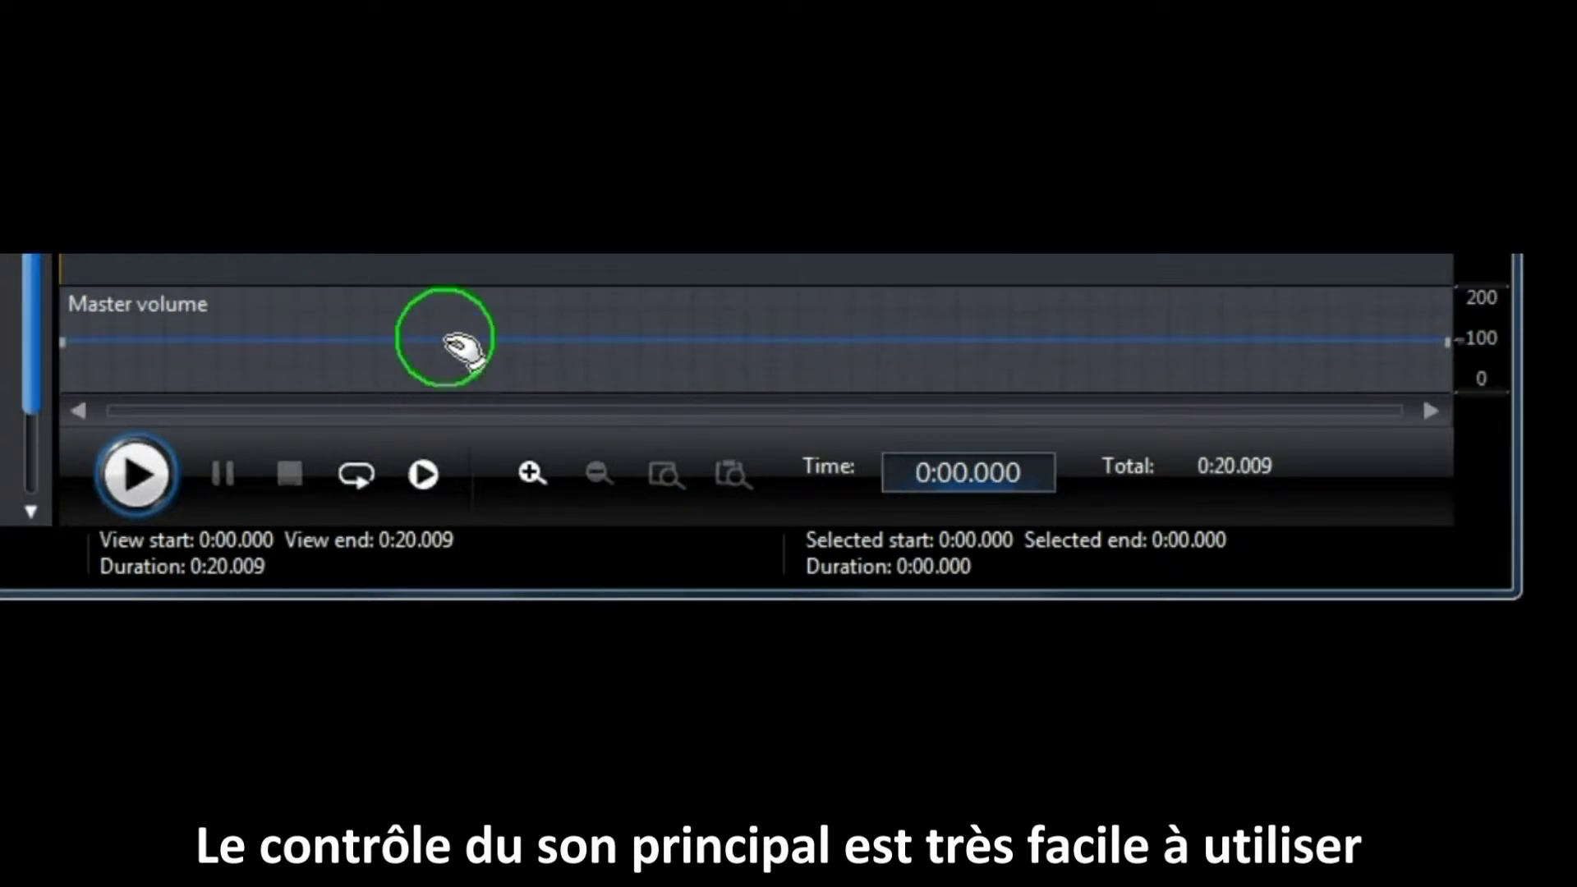
pyautogui.click(445, 341)
pyautogui.moveTo(451, 349); pyautogui.dragTo(449, 378)
pyautogui.click(1019, 353)
pyautogui.moveTo(1025, 357); pyautogui.dragTo(1032, 304)
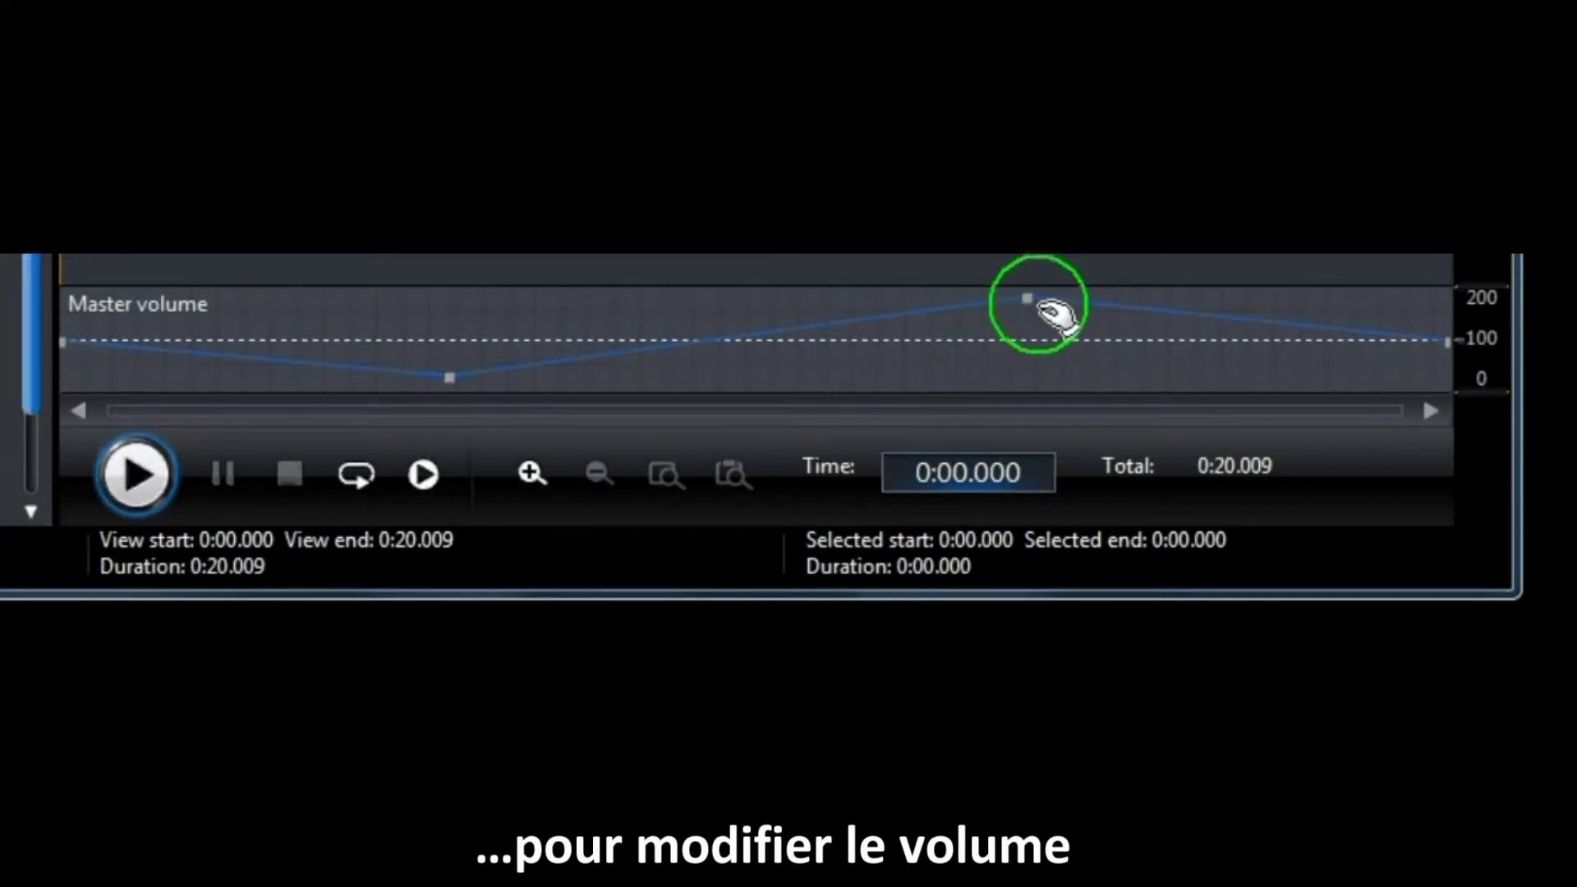
pyautogui.moveTo(1028, 297); pyautogui.dragTo(1023, 205)
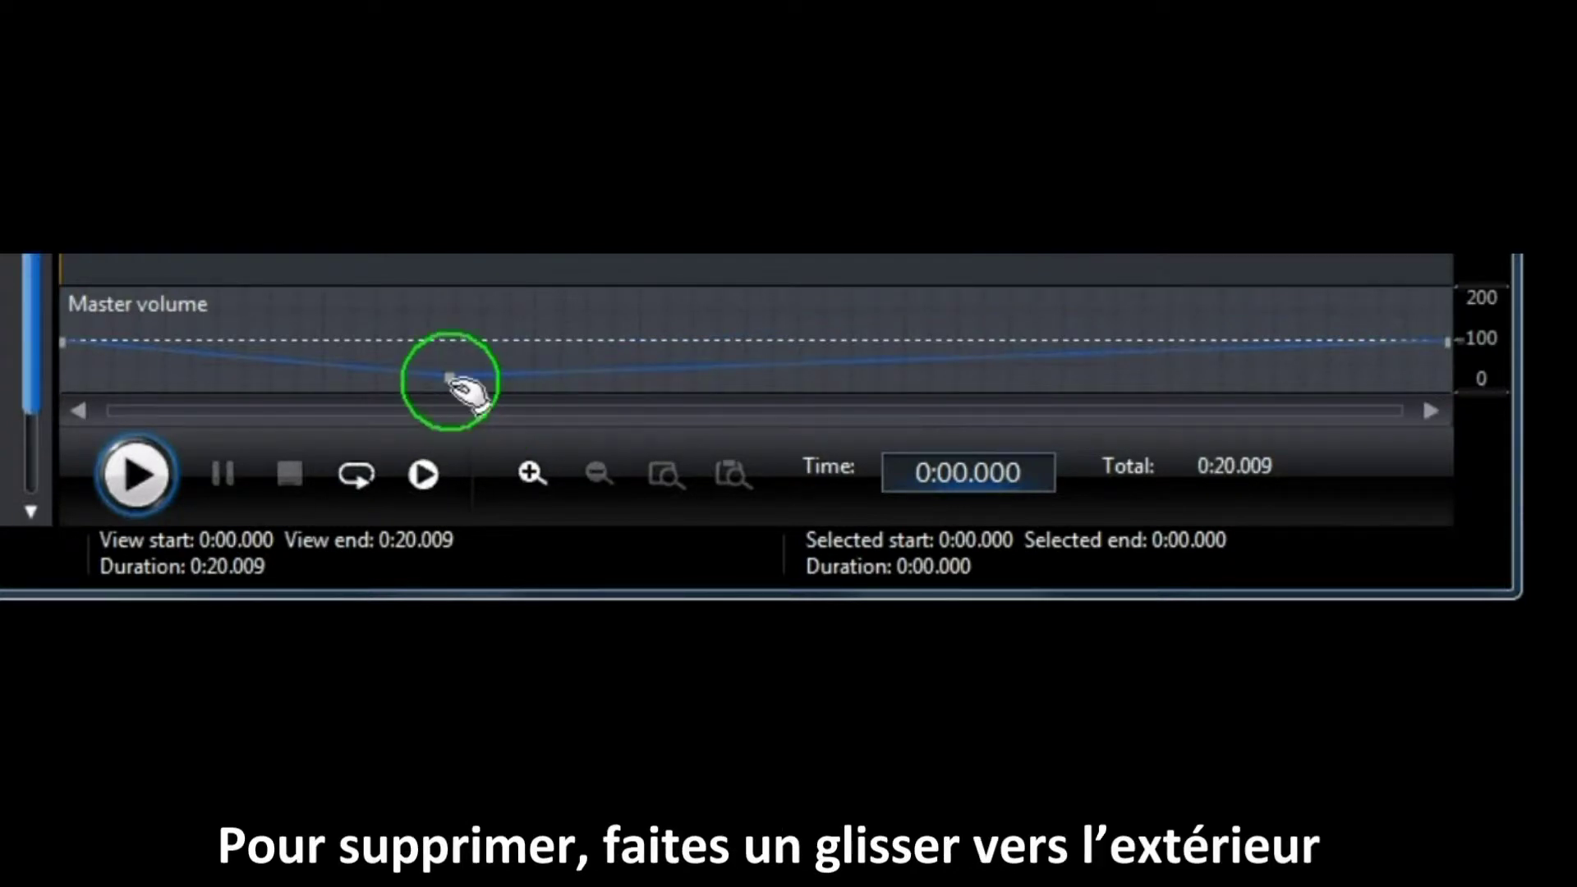
pyautogui.moveTo(455, 380); pyautogui.dragTo(448, 456)
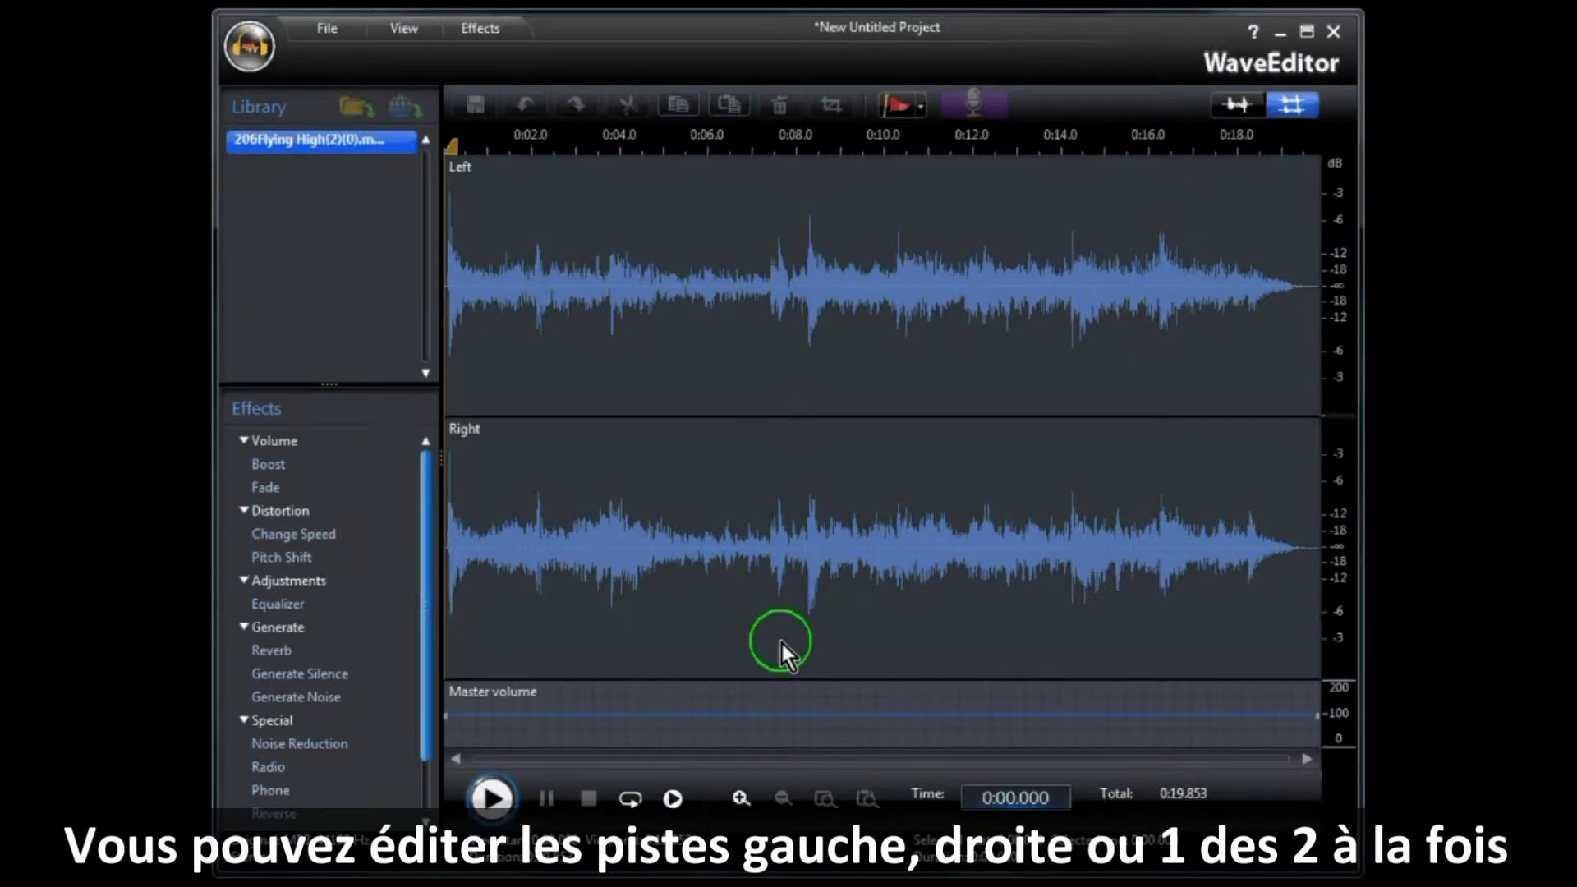
pyautogui.click(1232, 109)
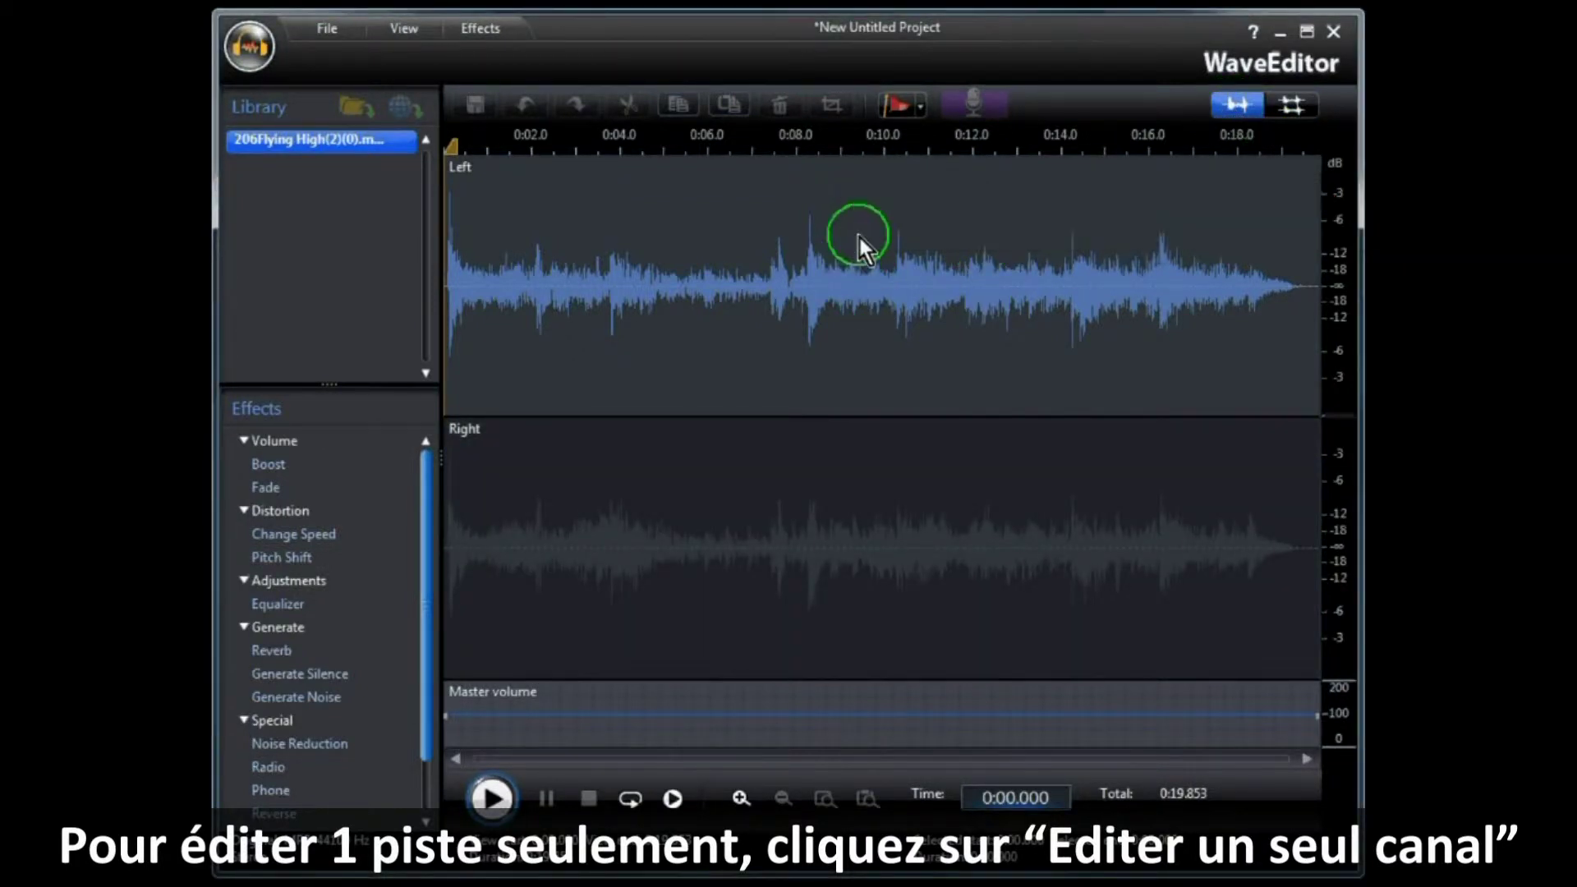
pyautogui.click(885, 485)
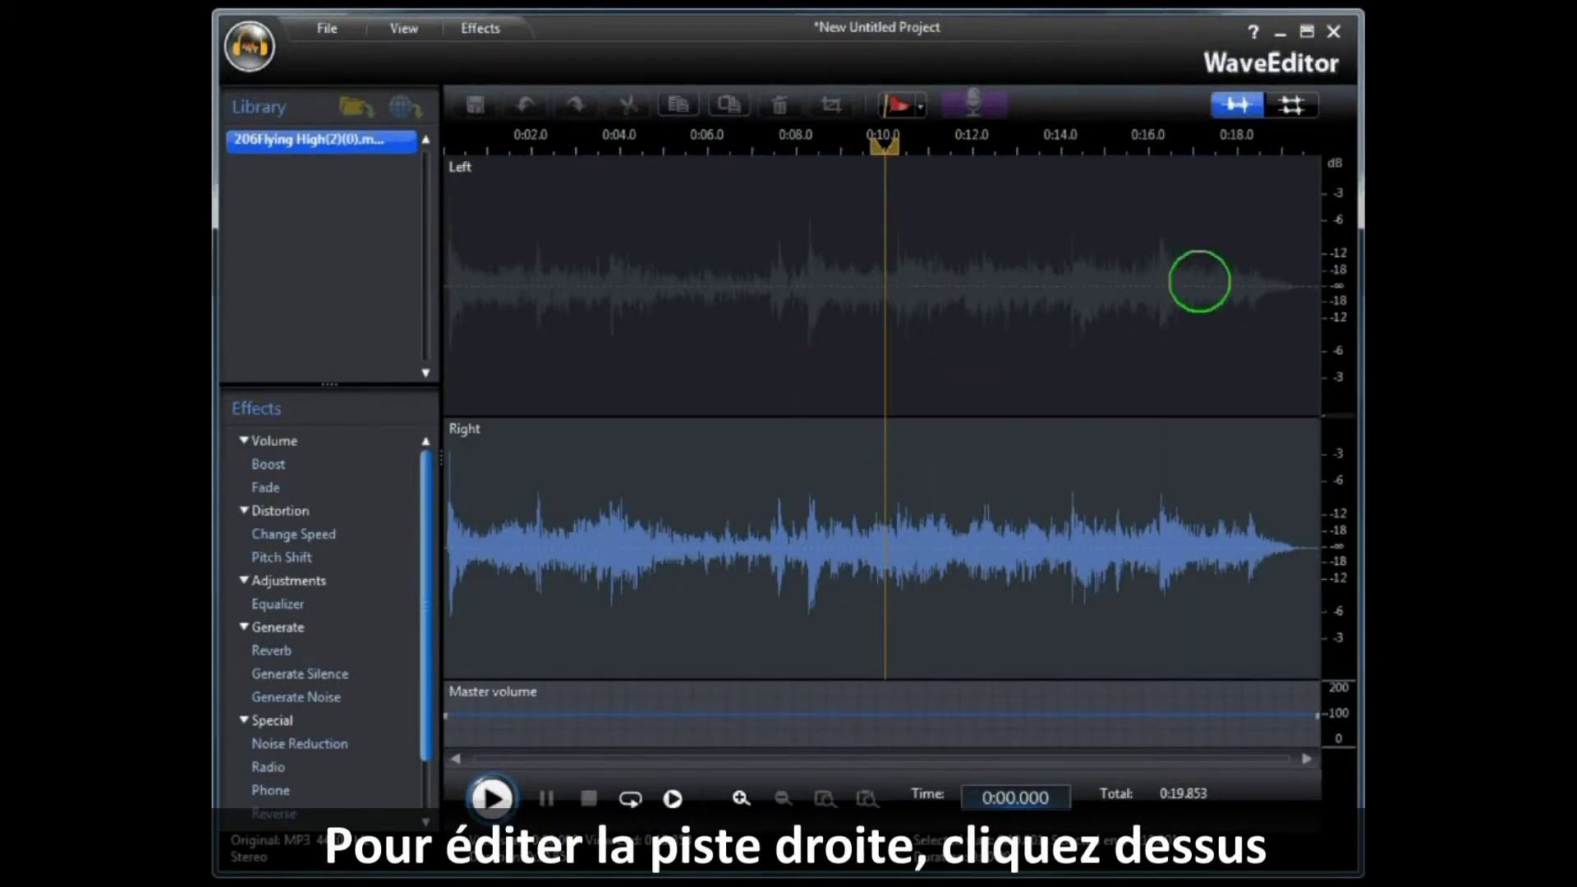
pyautogui.click(1288, 107)
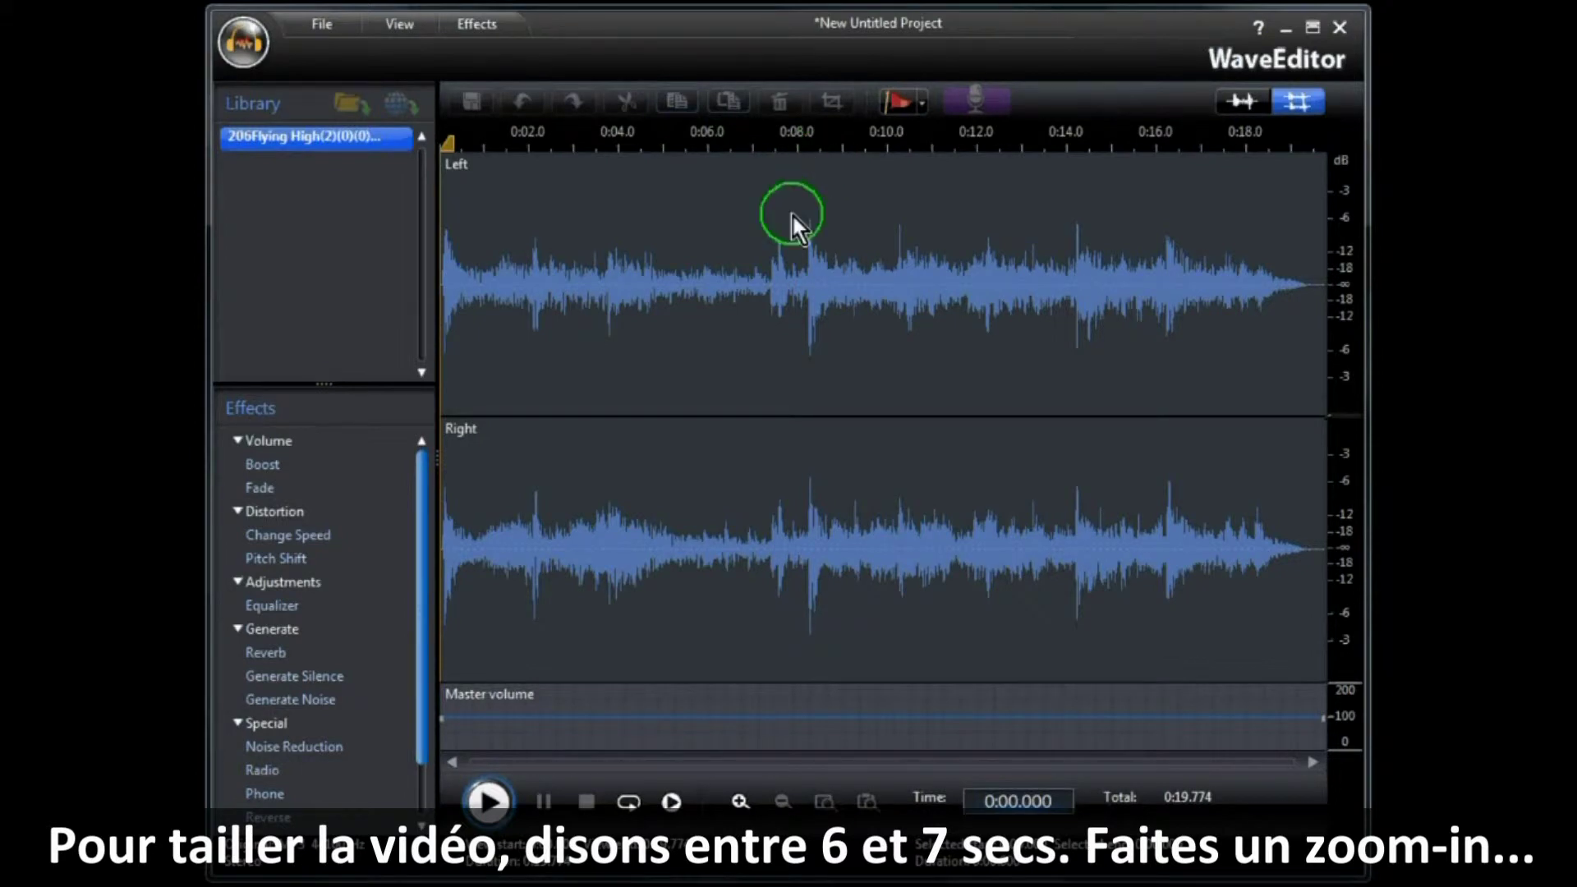
# Zoom in on the waveform and roughly select the audio from 6 to 7 seconds.
pyautogui.click(739, 803)
pyautogui.click(672, 529)
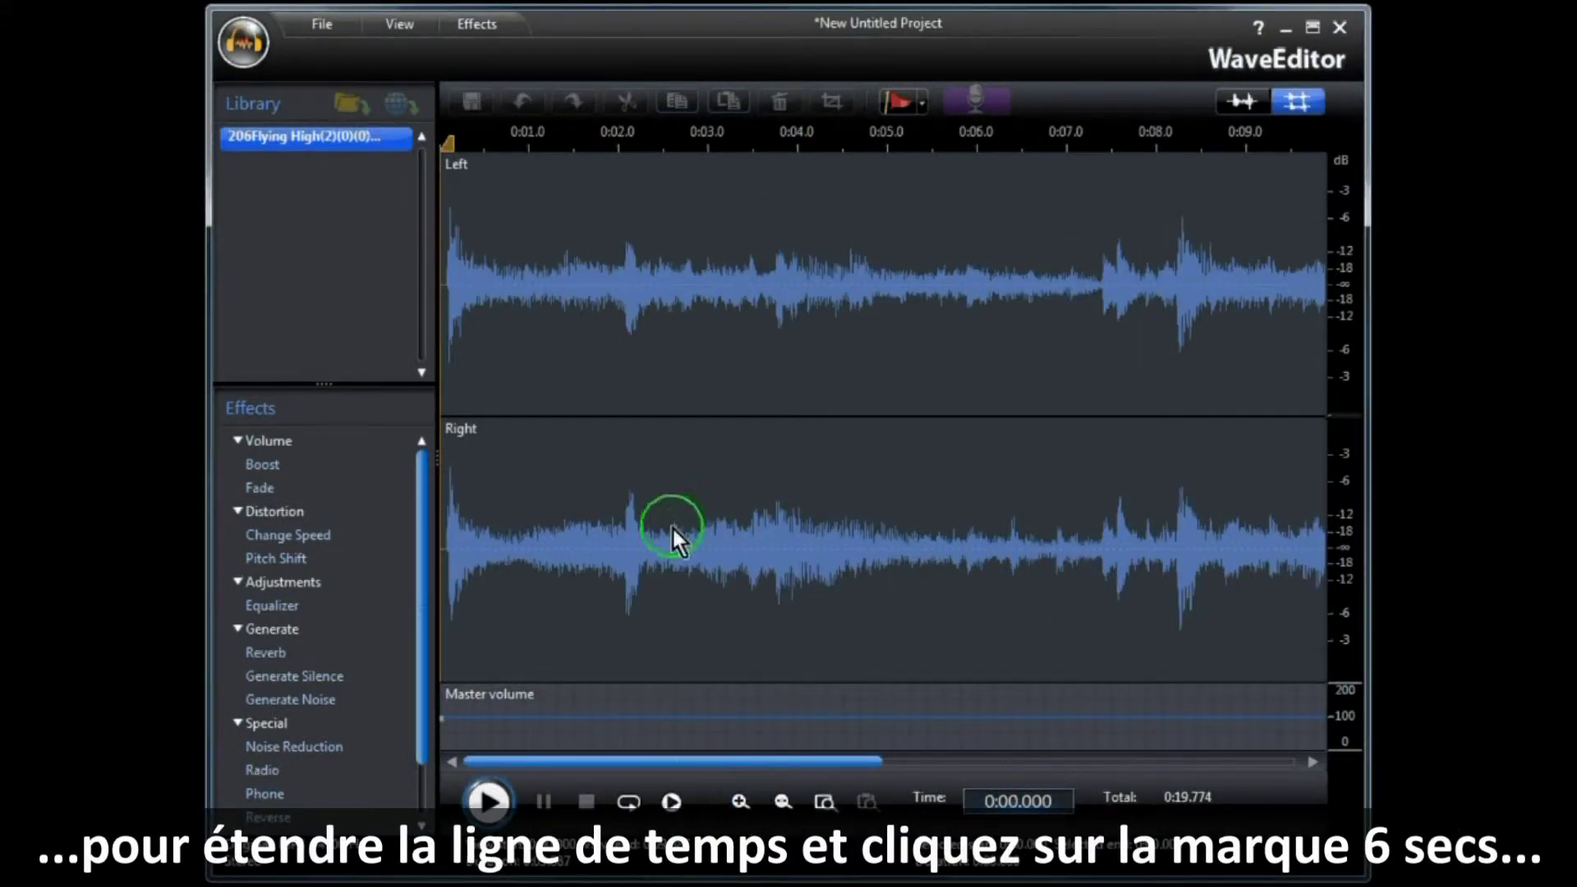
pyautogui.click(978, 162)
pyautogui.moveTo(966, 169); pyautogui.dragTo(1067, 141)
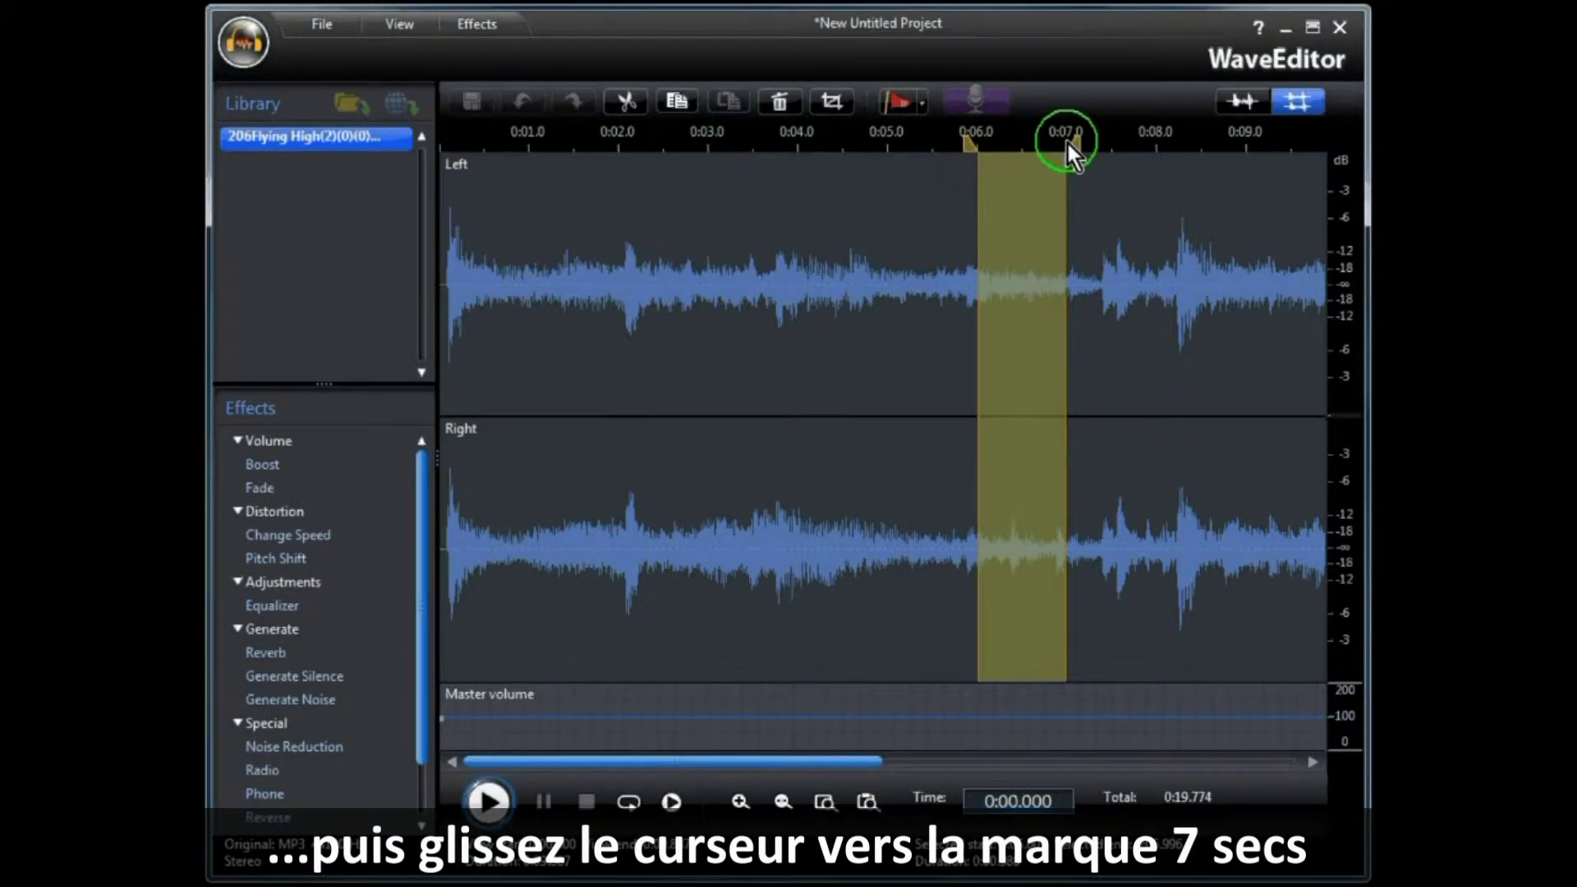
# Zoom further, align the selection exactly to 0:06.000–0:07.000, and cut it out.
pyautogui.click(740, 801)
pyautogui.click(740, 800)
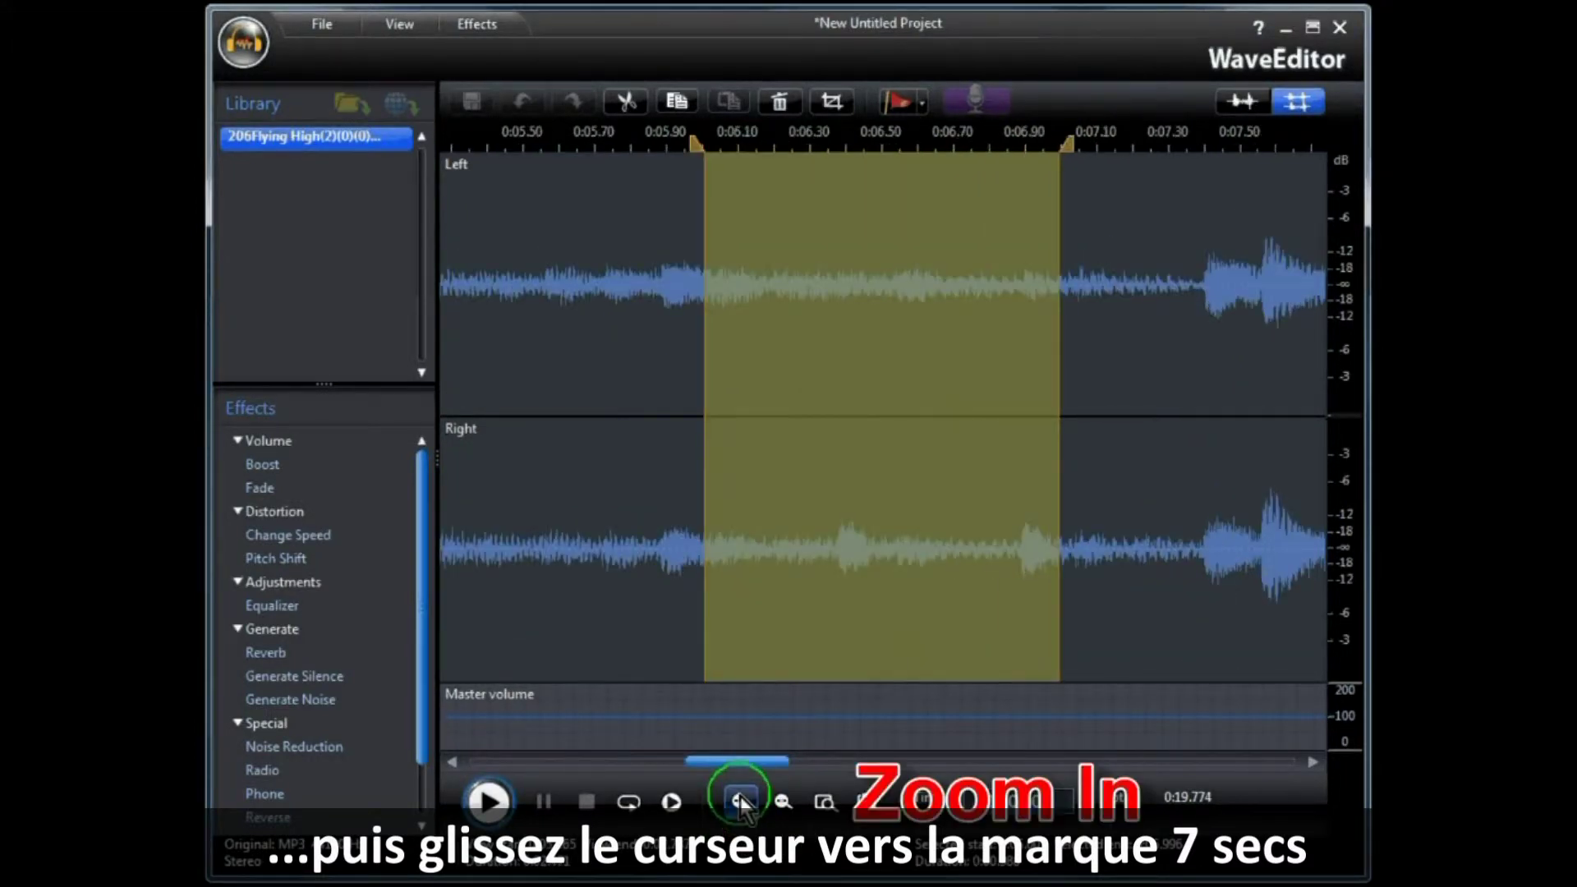
pyautogui.click(740, 801)
pyautogui.click(741, 801)
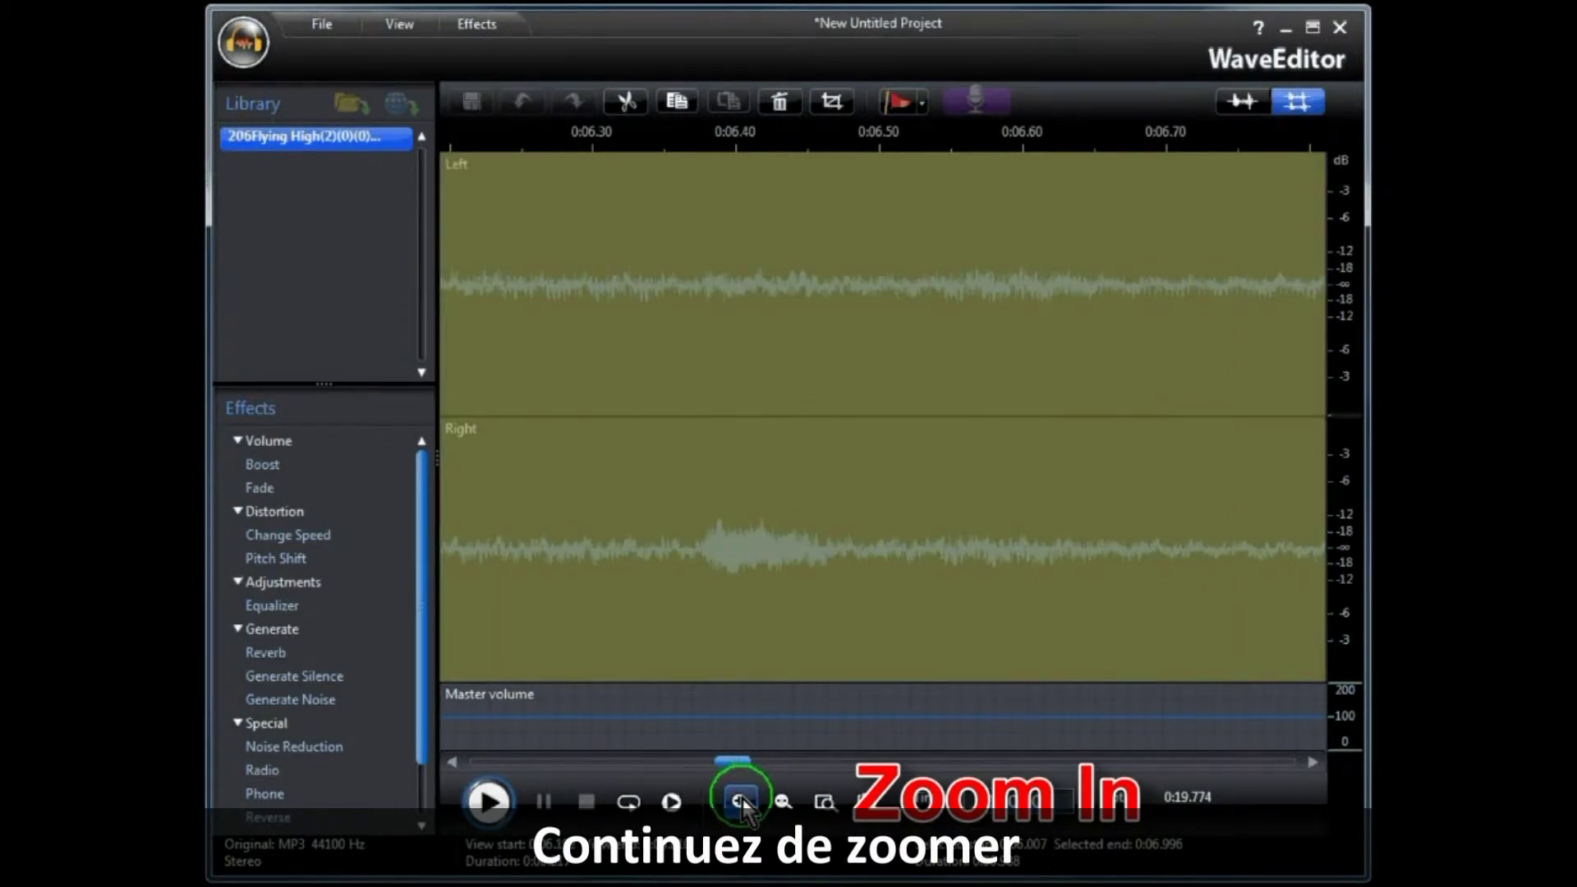
pyautogui.moveTo(736, 756); pyautogui.dragTo(731, 755)
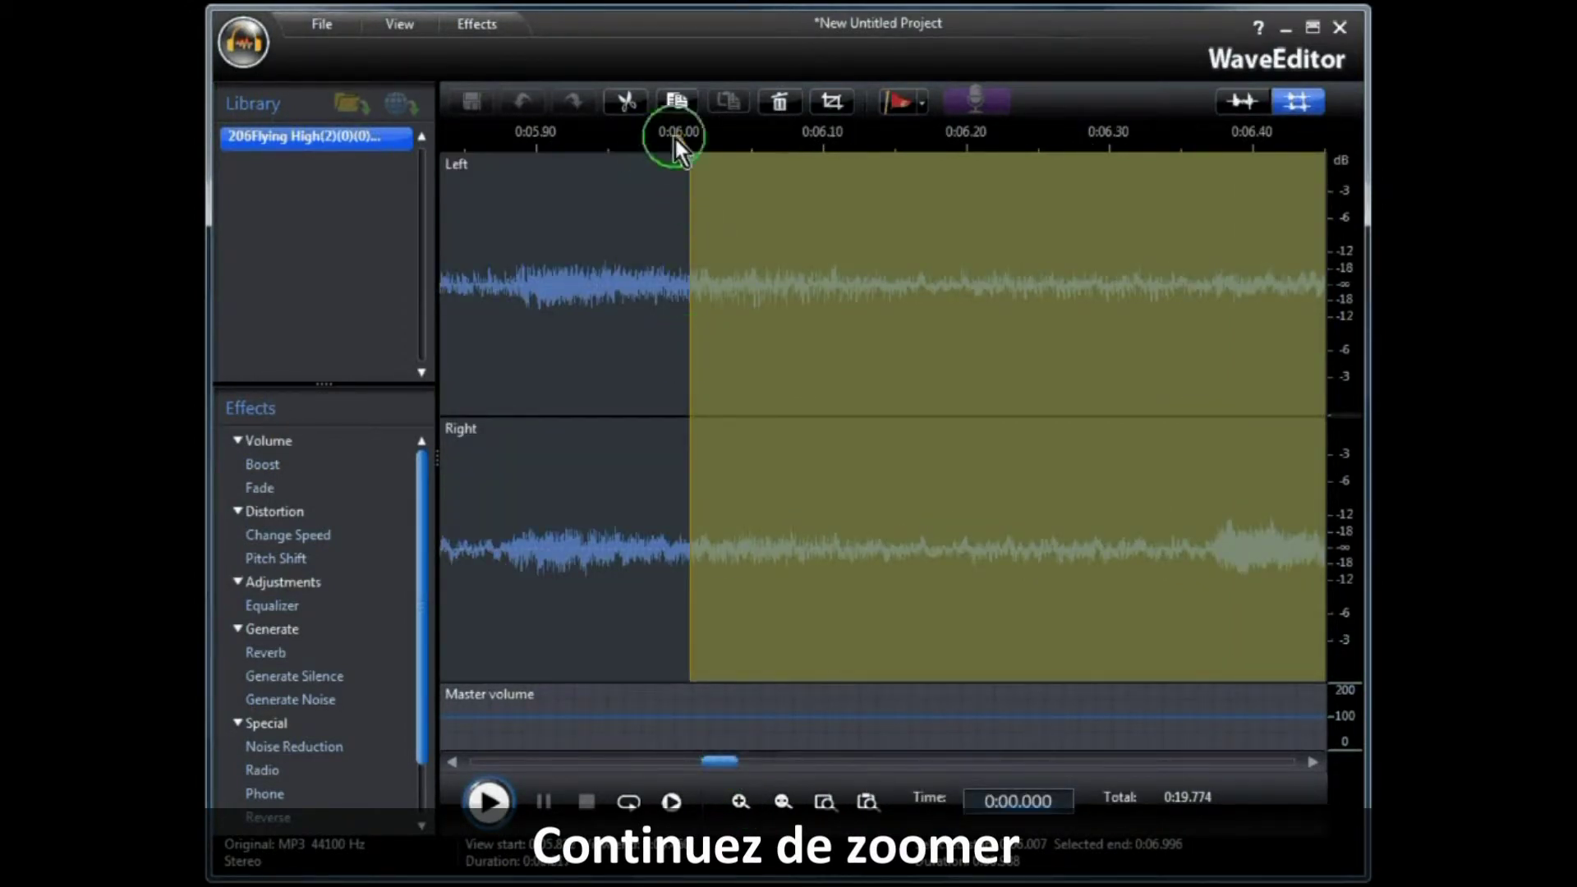
pyautogui.moveTo(681, 140); pyautogui.dragTo(681, 141)
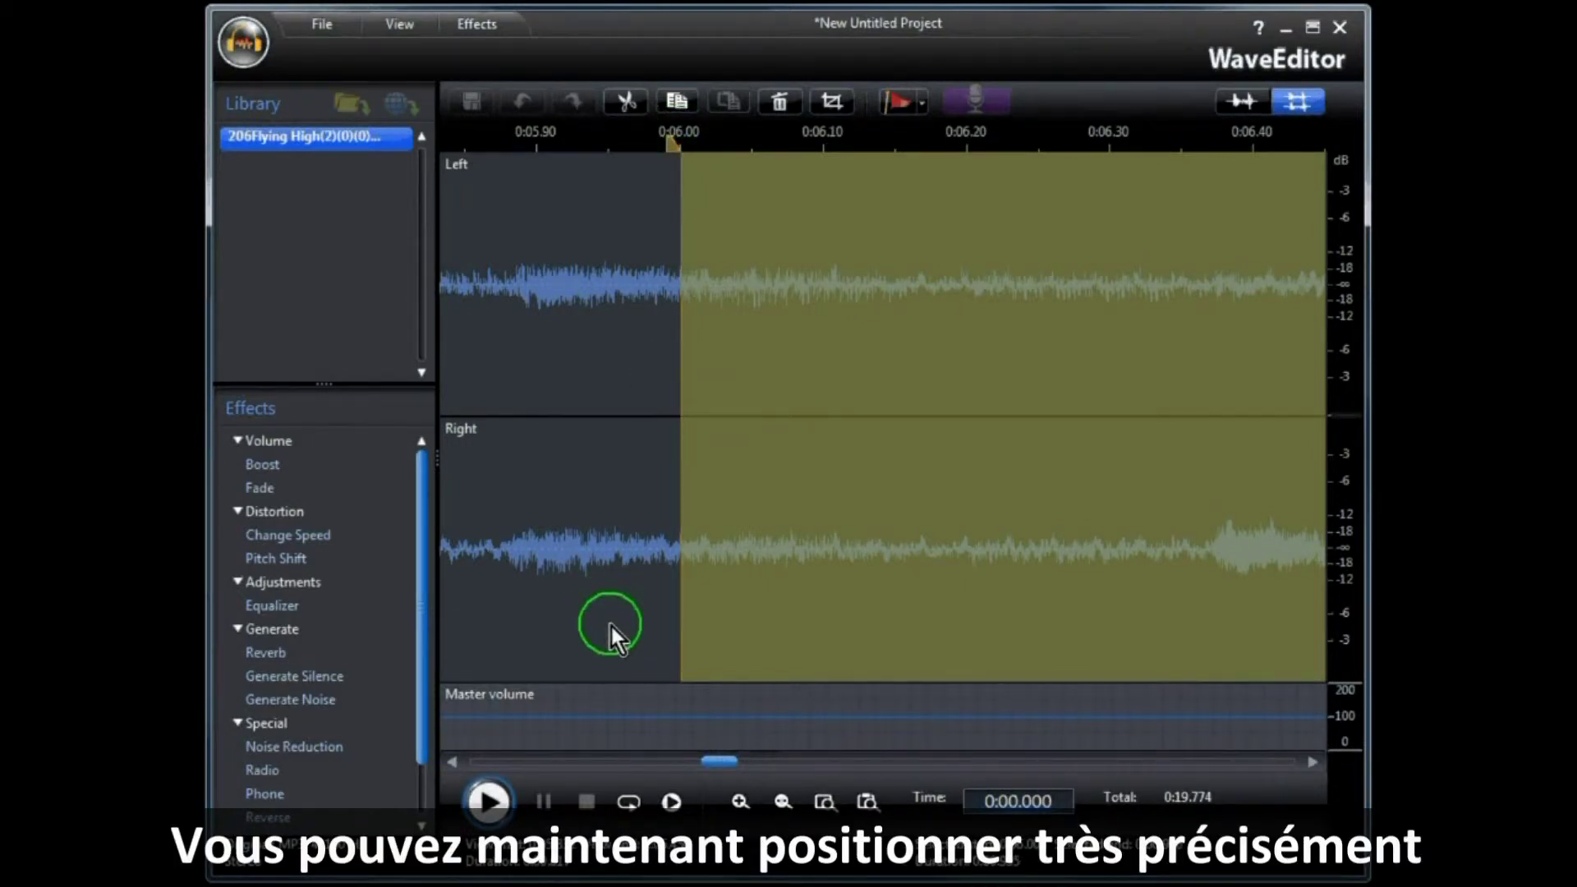
pyautogui.moveTo(704, 771); pyautogui.dragTo(751, 765)
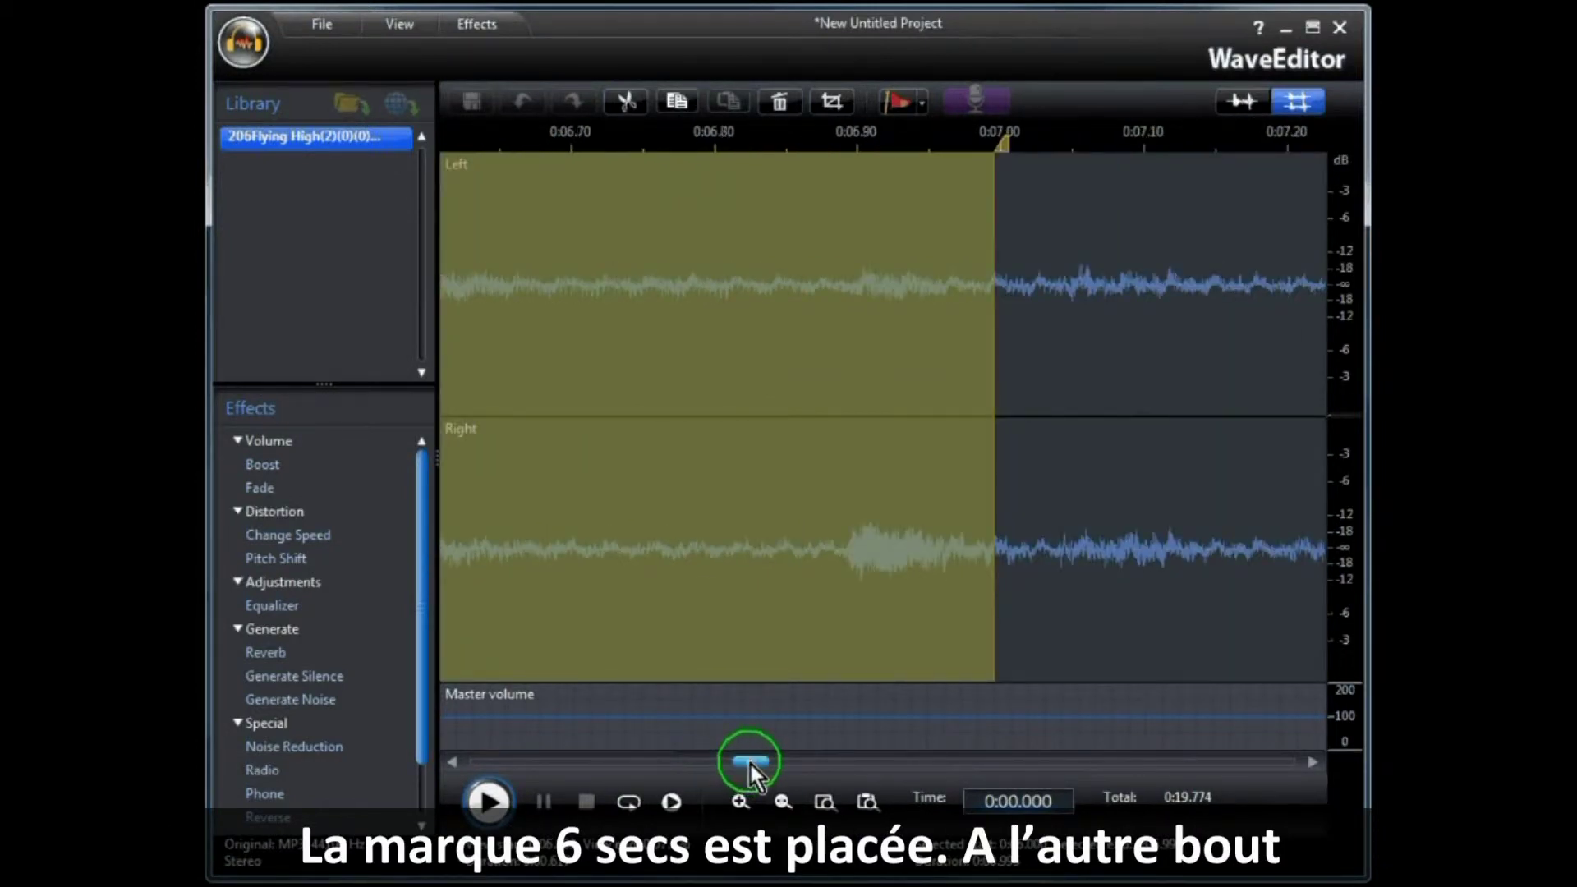
pyautogui.moveTo(1009, 144); pyautogui.dragTo(1000, 145)
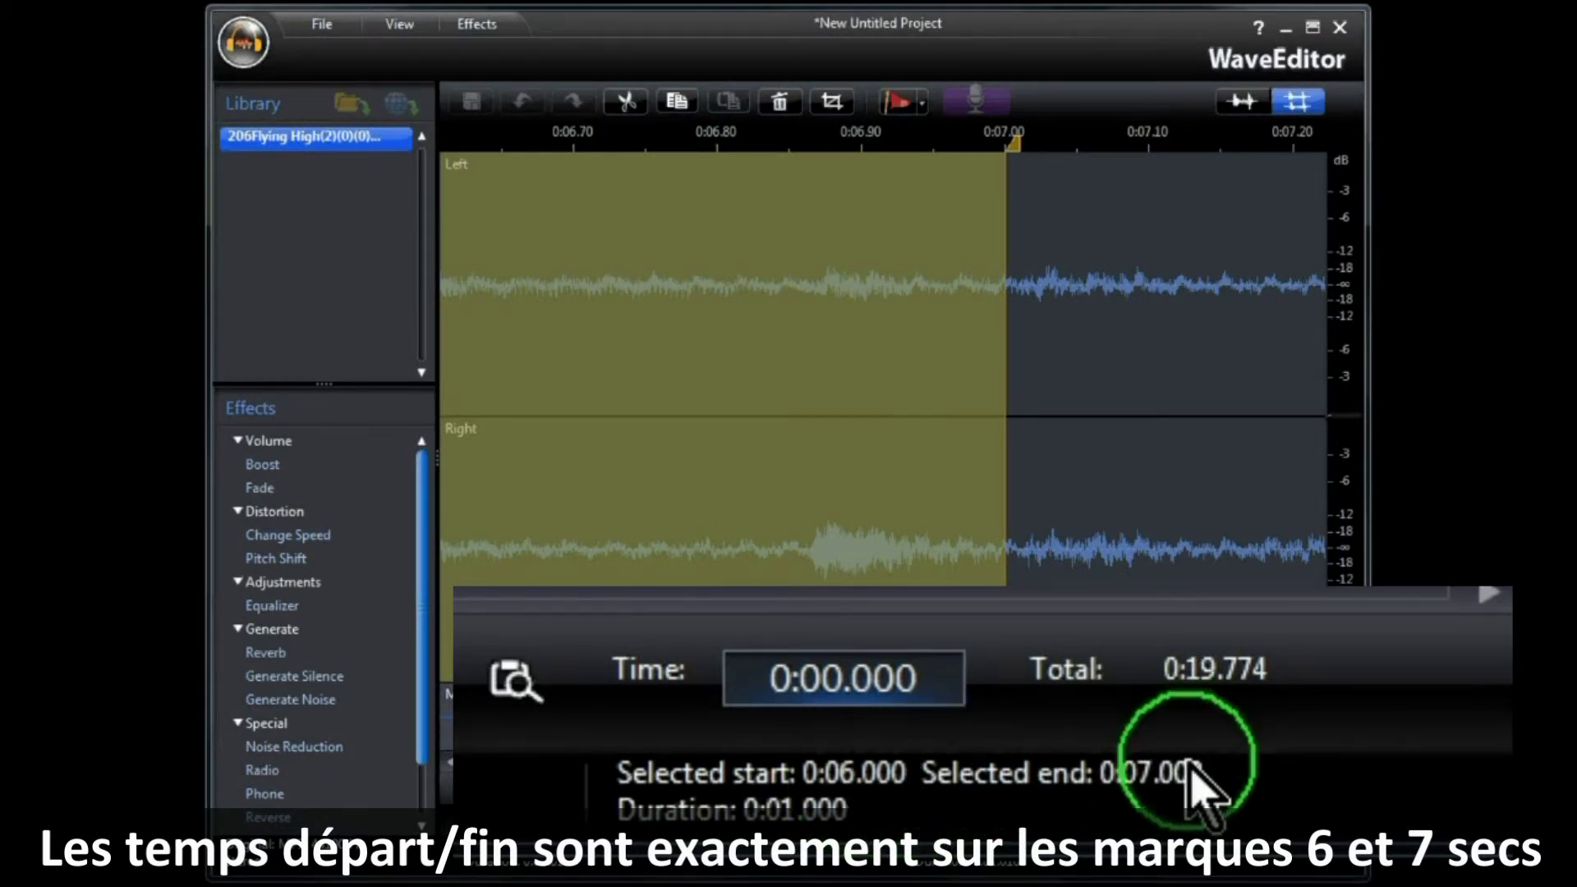
pyautogui.click(625, 101)
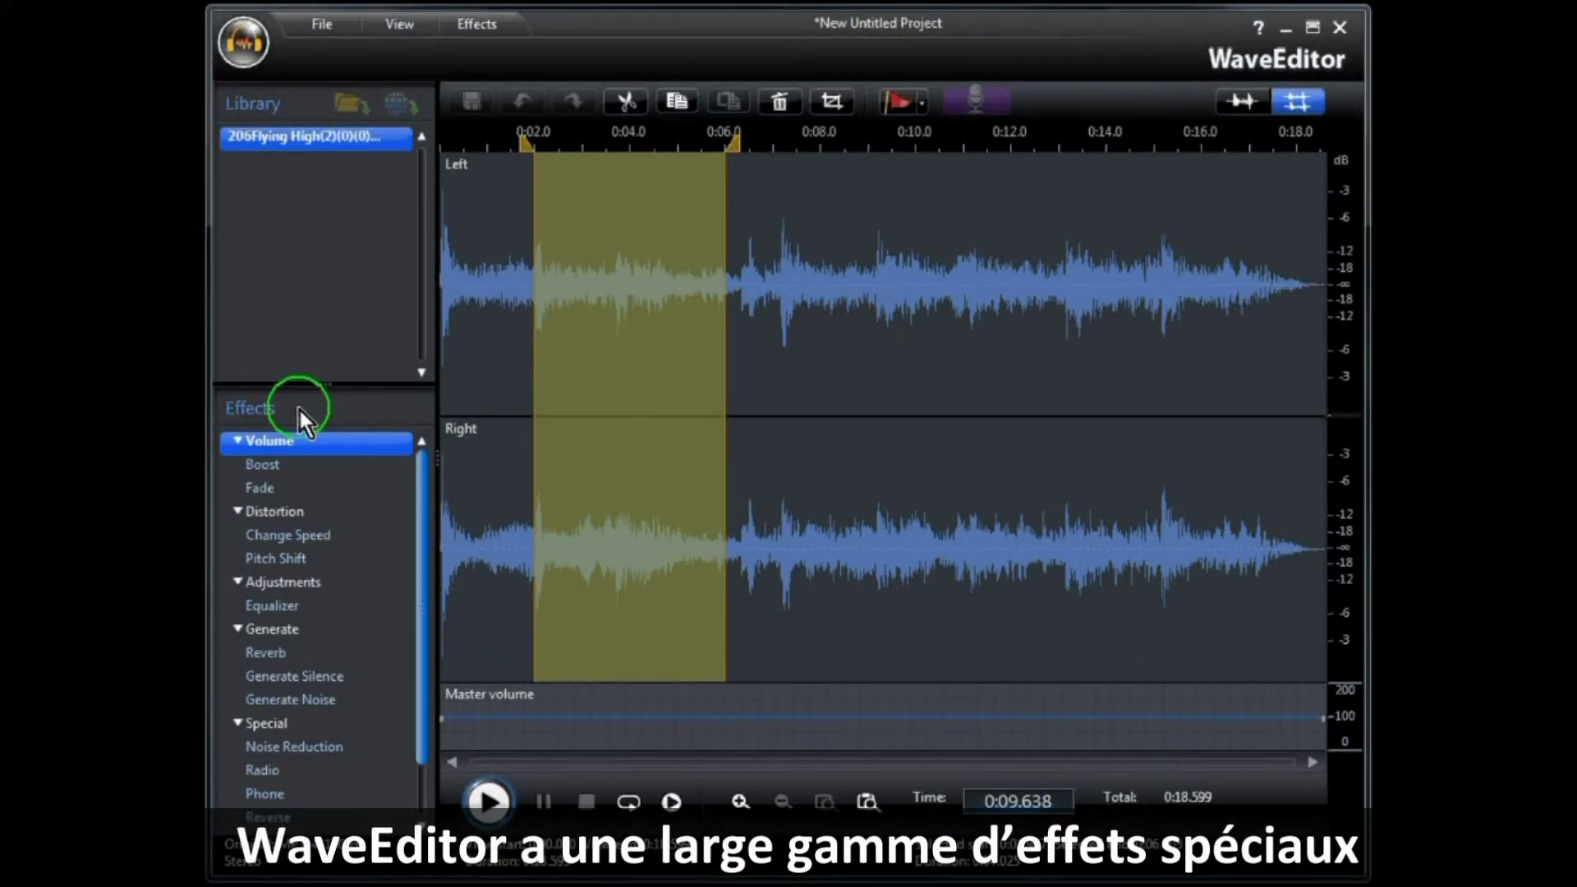
pyautogui.doubleClick(273, 467)
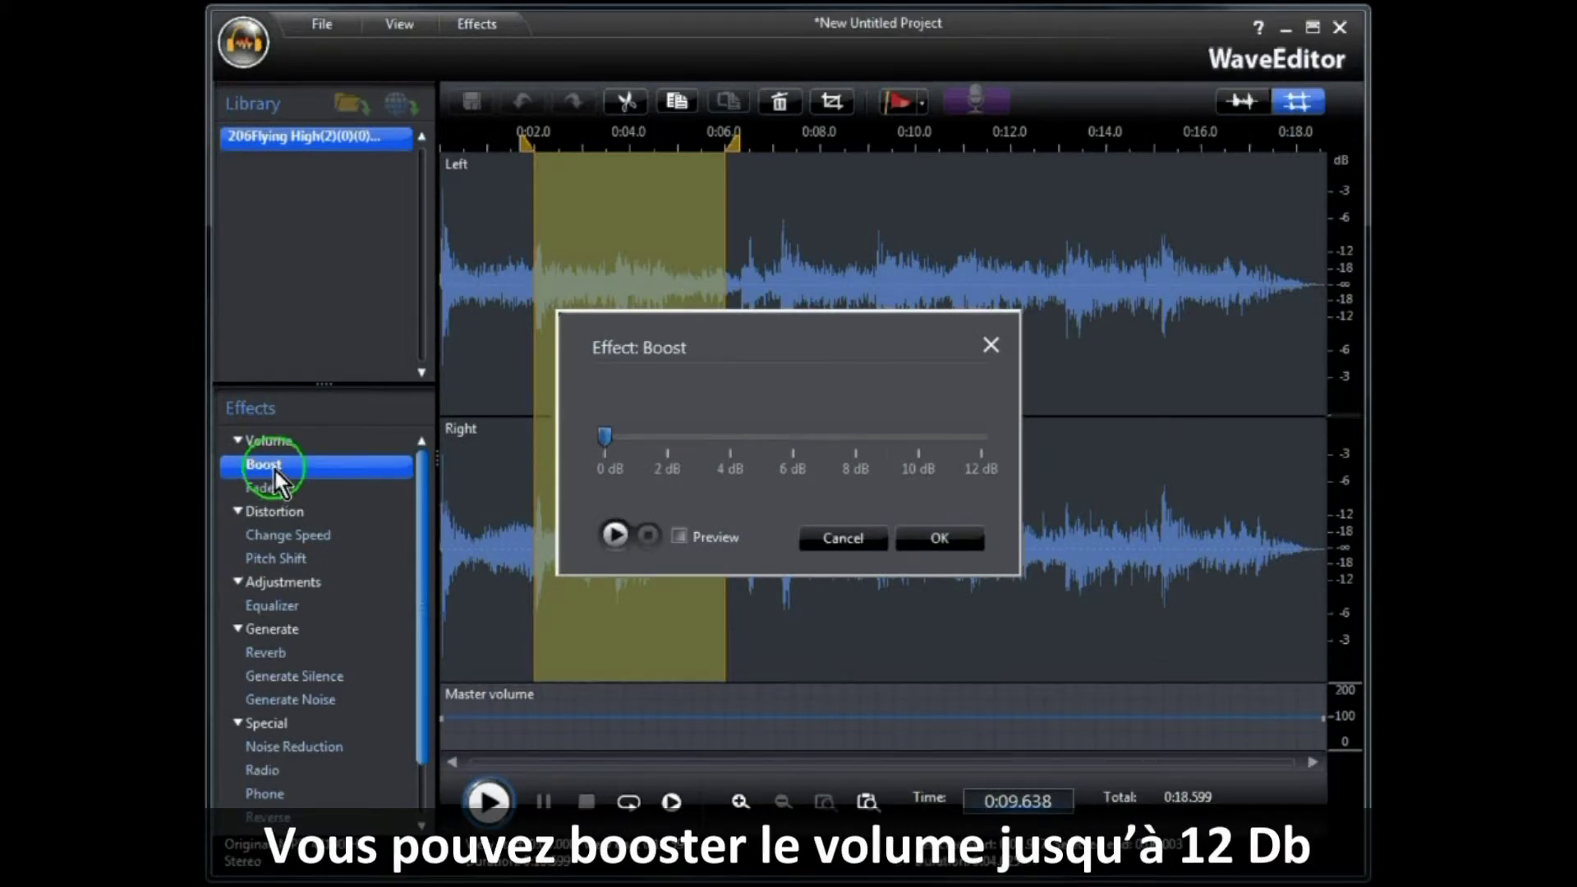
pyautogui.click(848, 539)
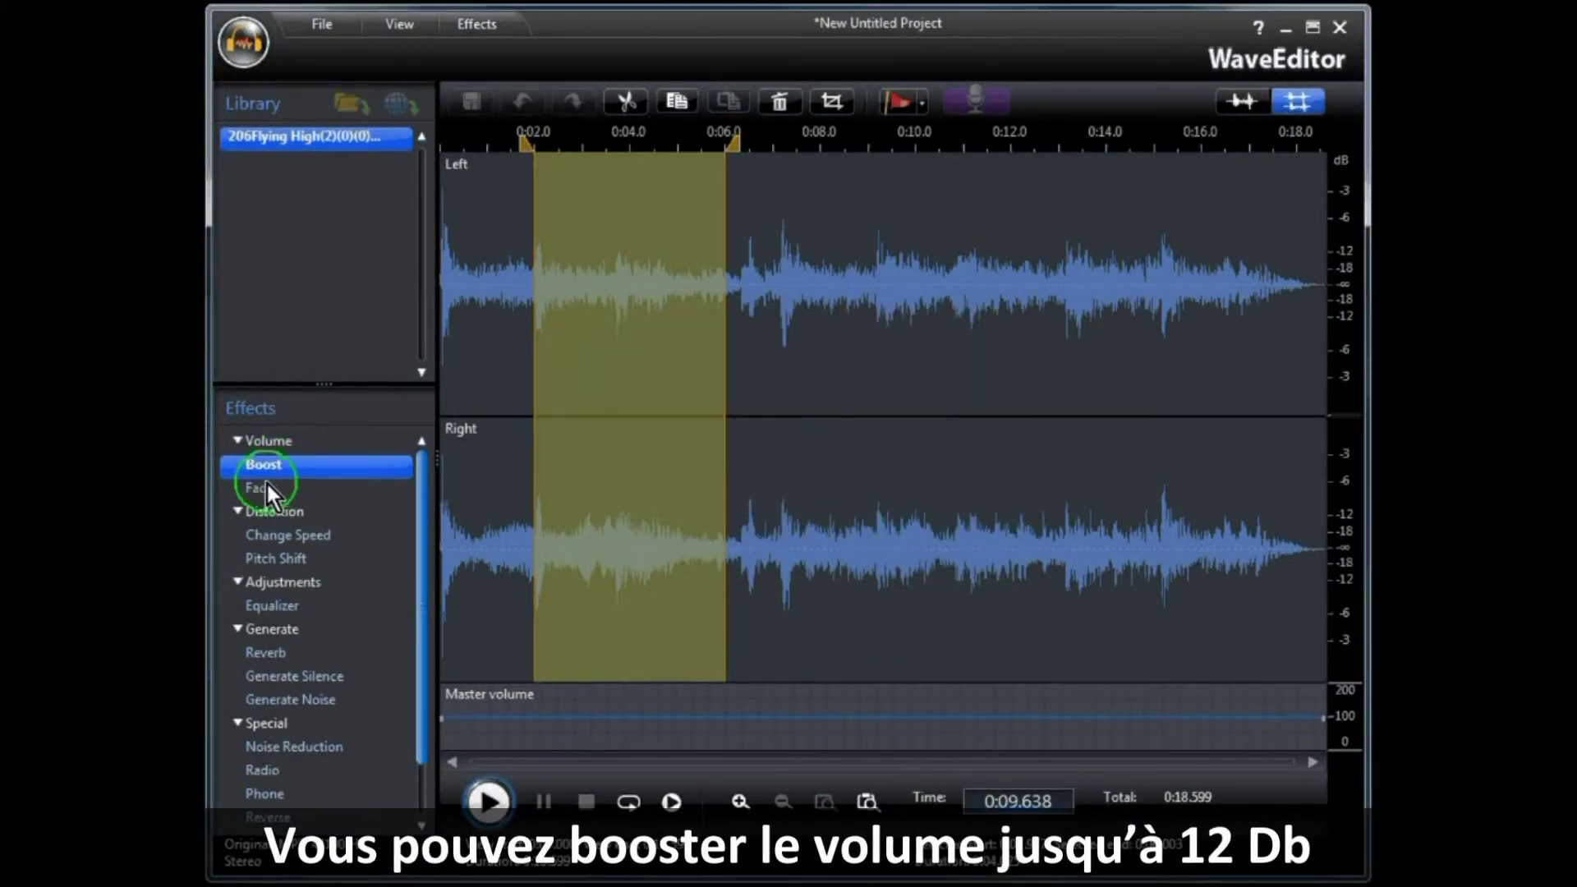
pyautogui.doubleClick(266, 485)
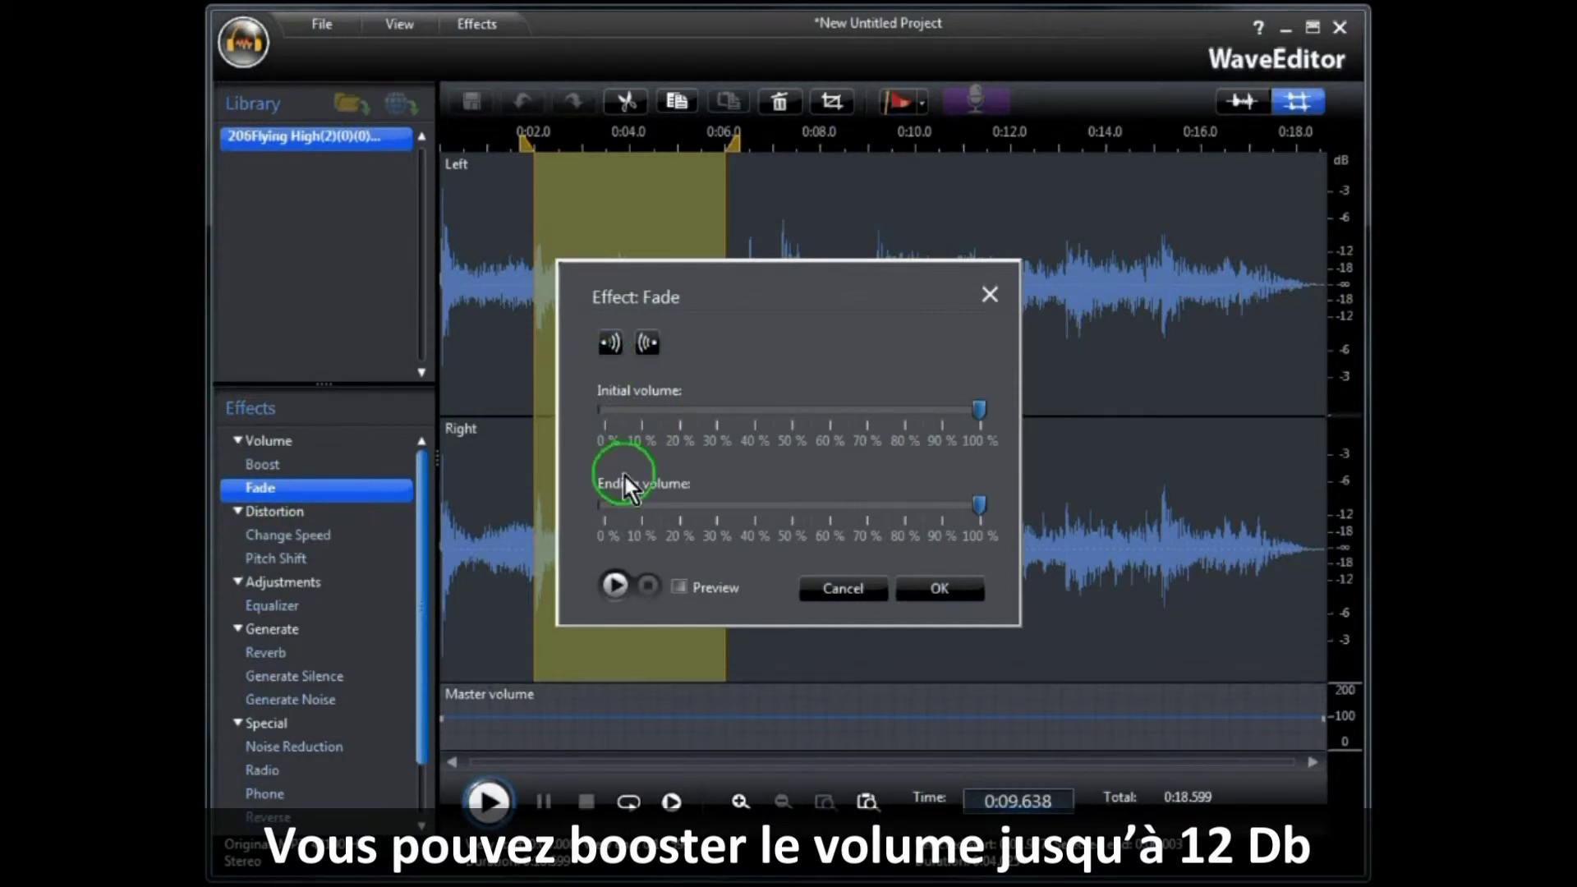
pyautogui.click(604, 350)
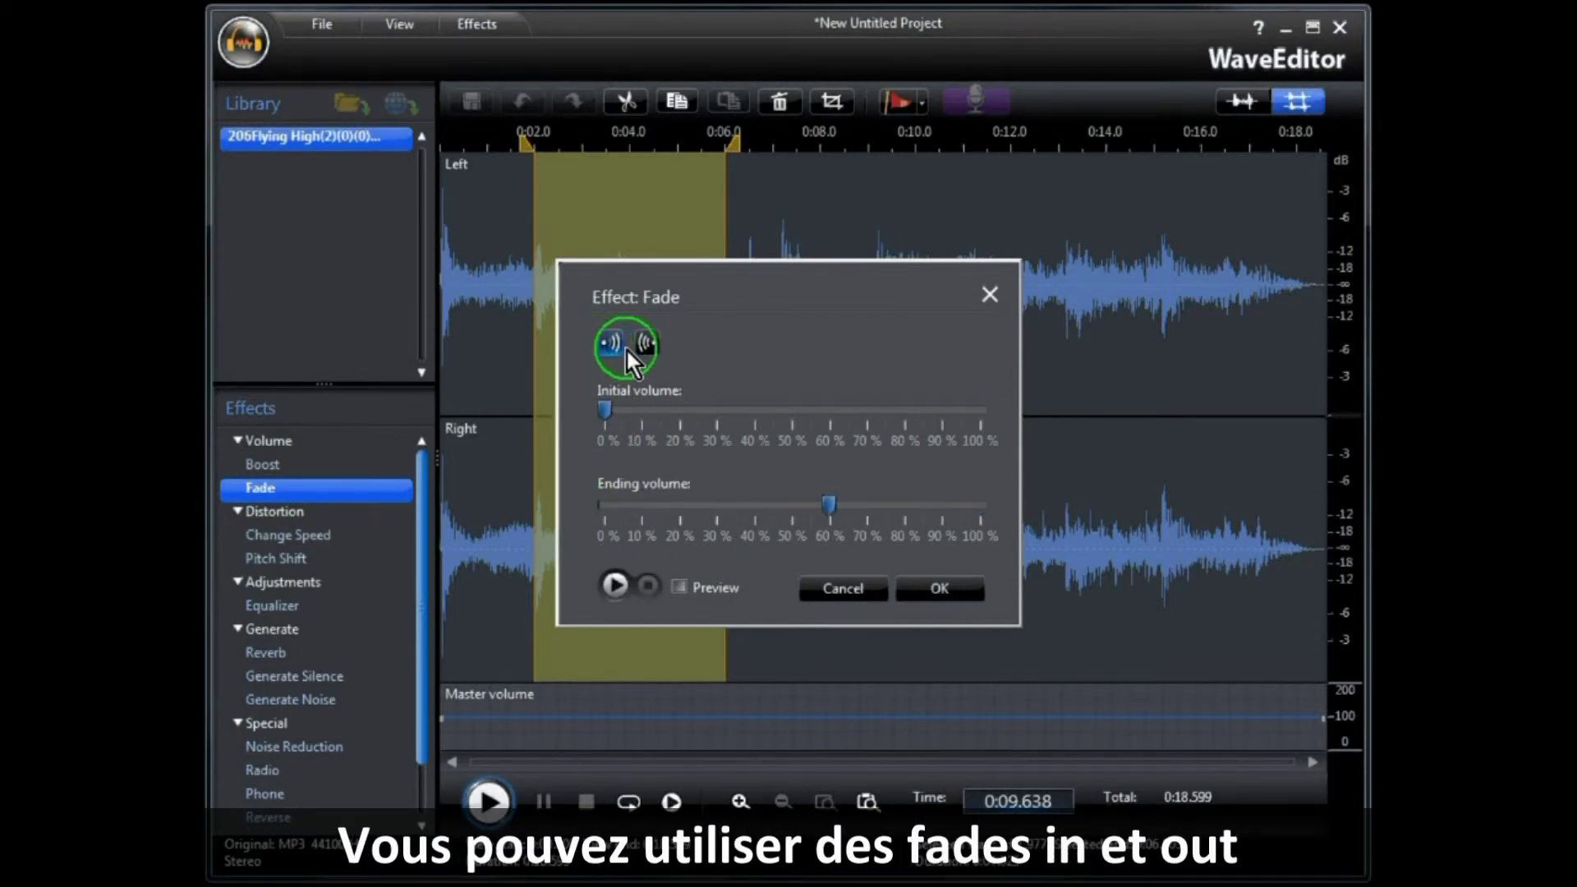
pyautogui.click(652, 343)
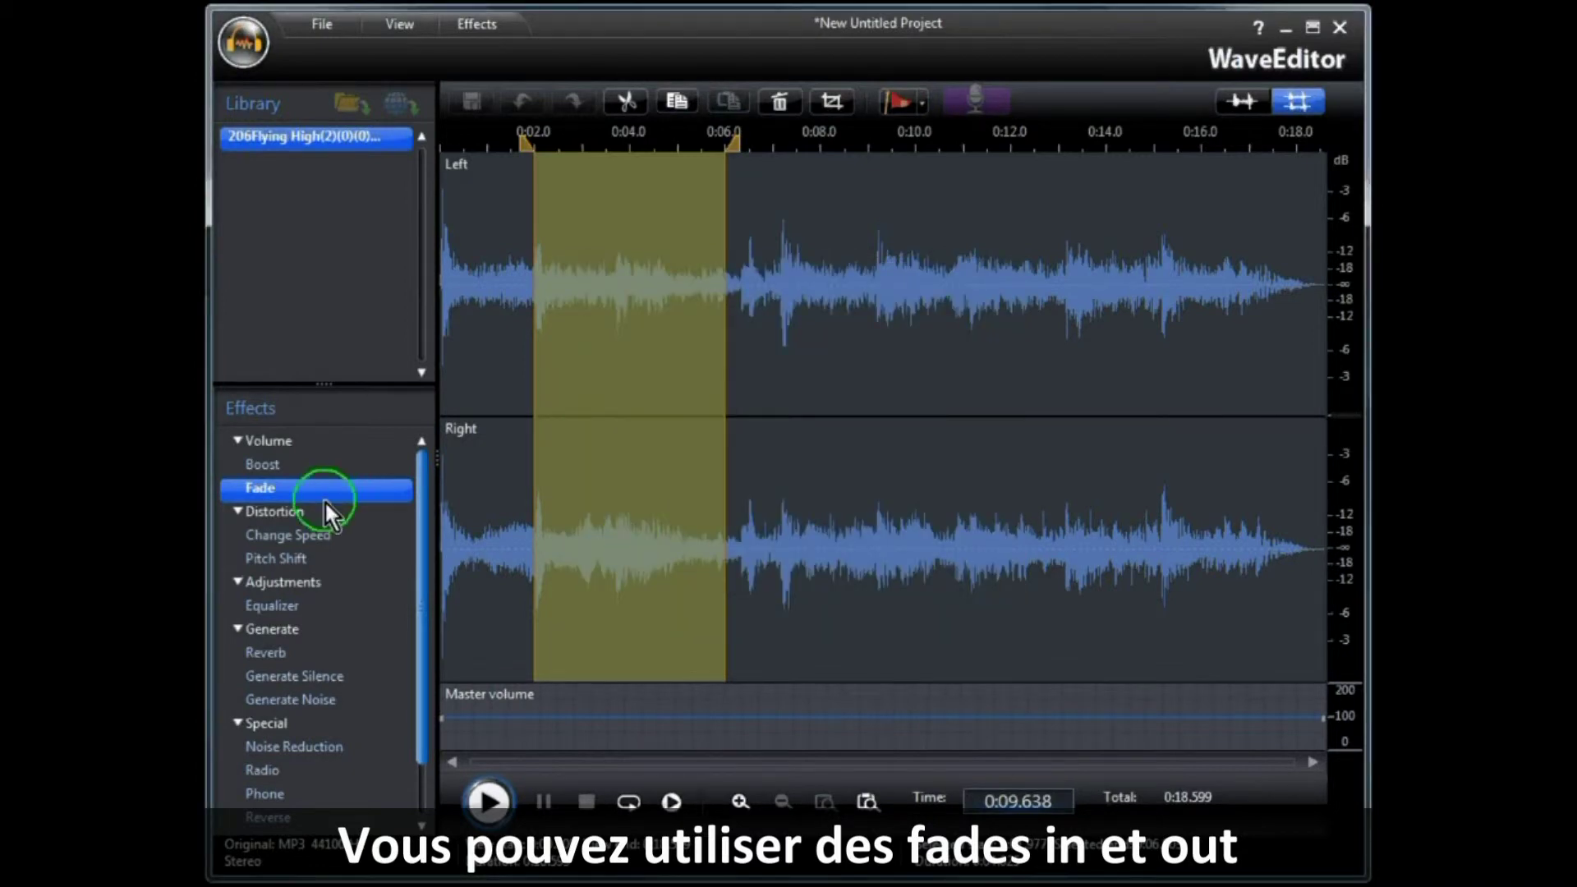
pyautogui.doubleClick(283, 536)
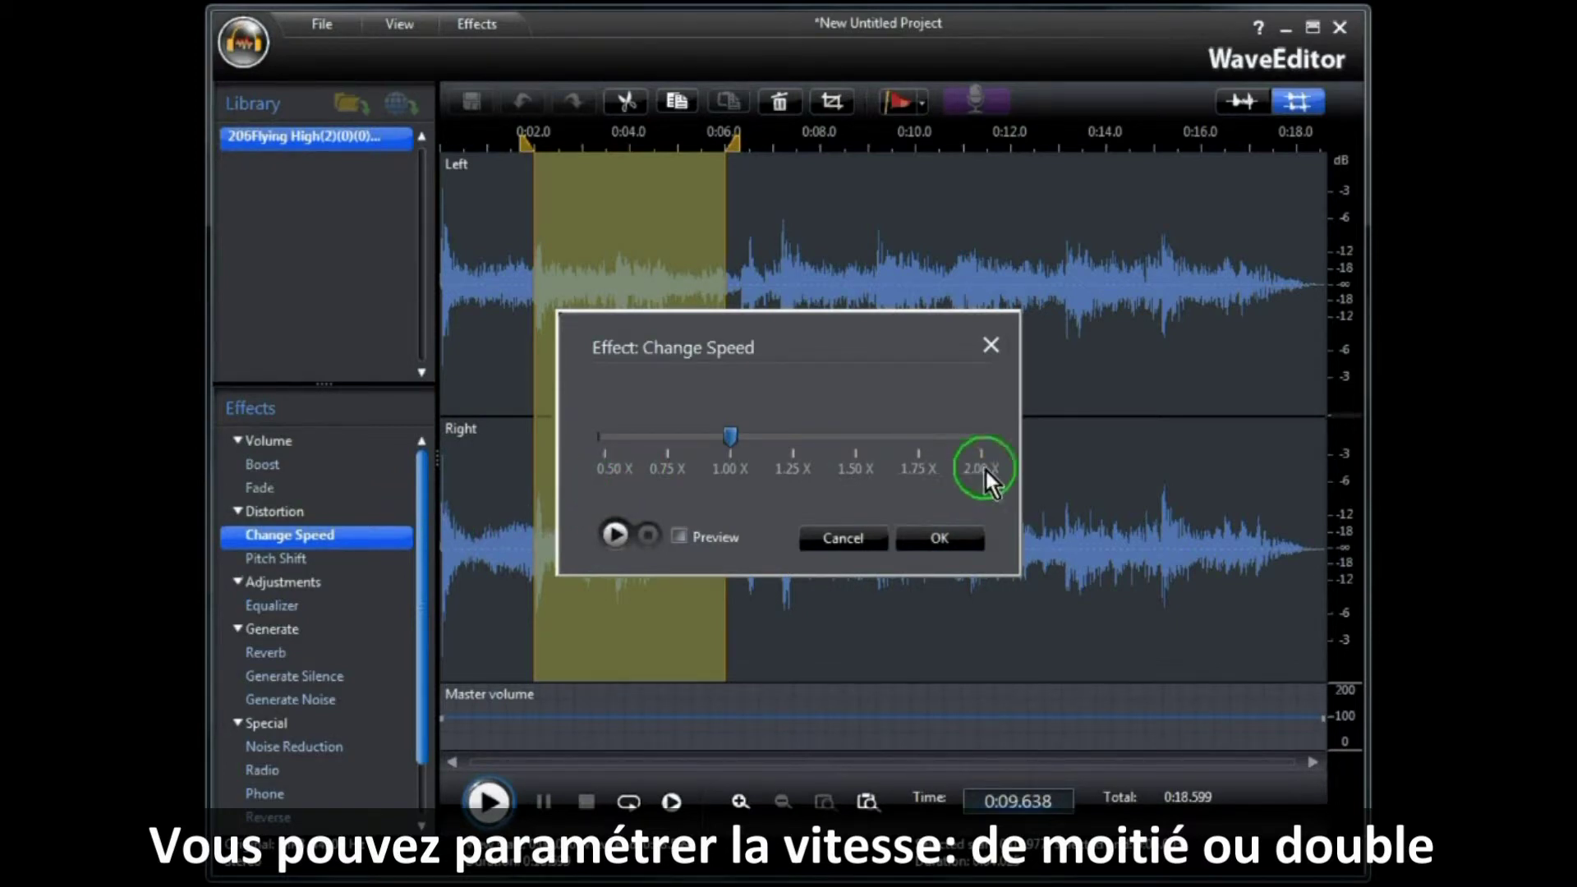
pyautogui.click(838, 538)
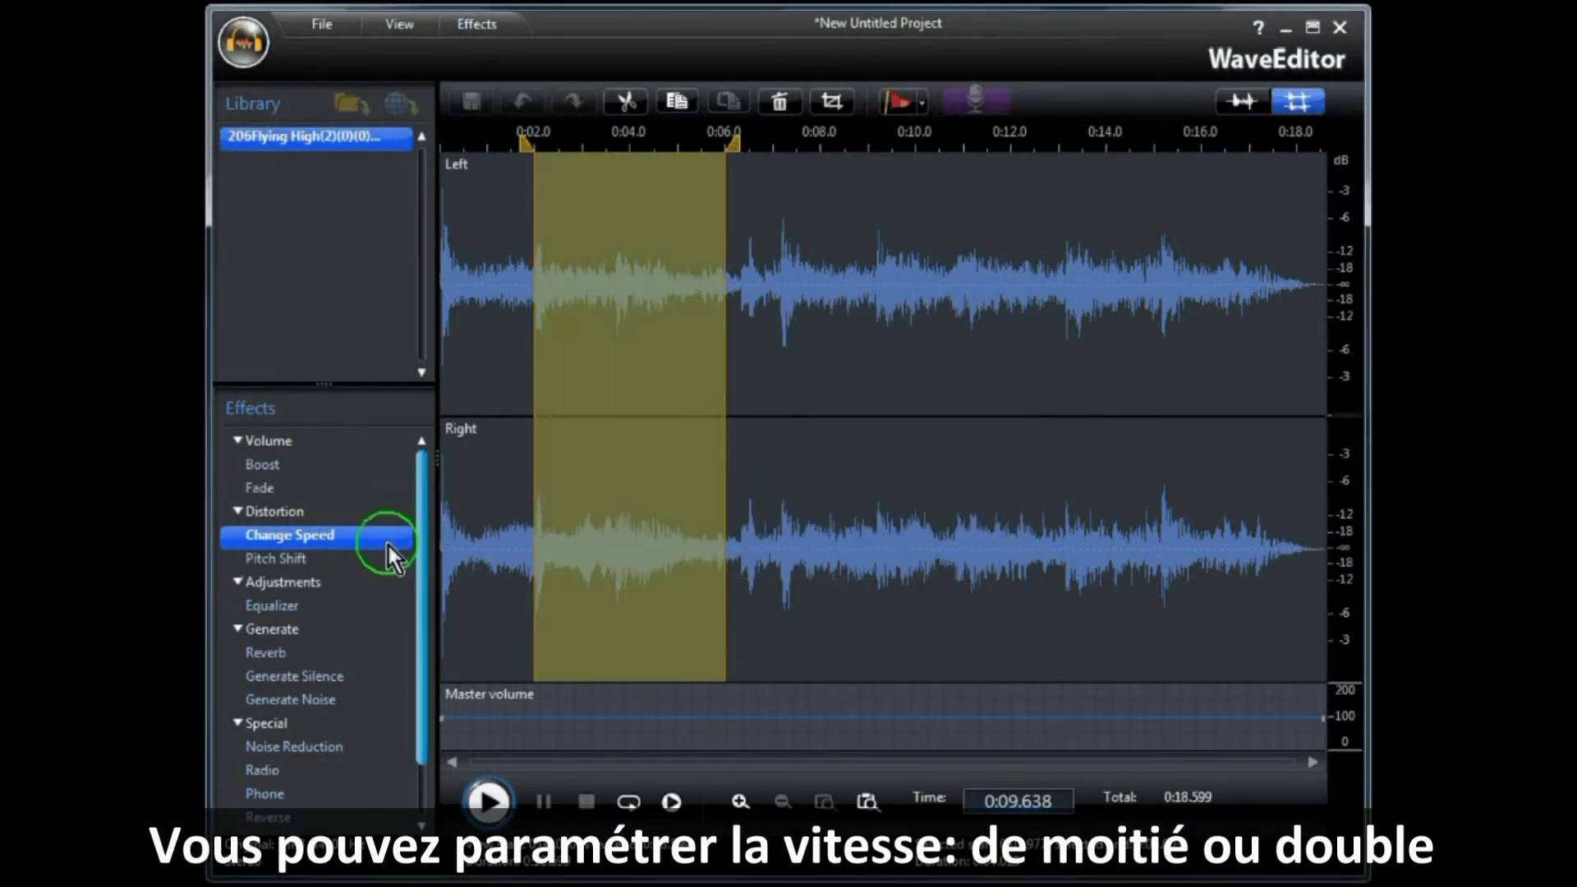
pyautogui.doubleClick(271, 558)
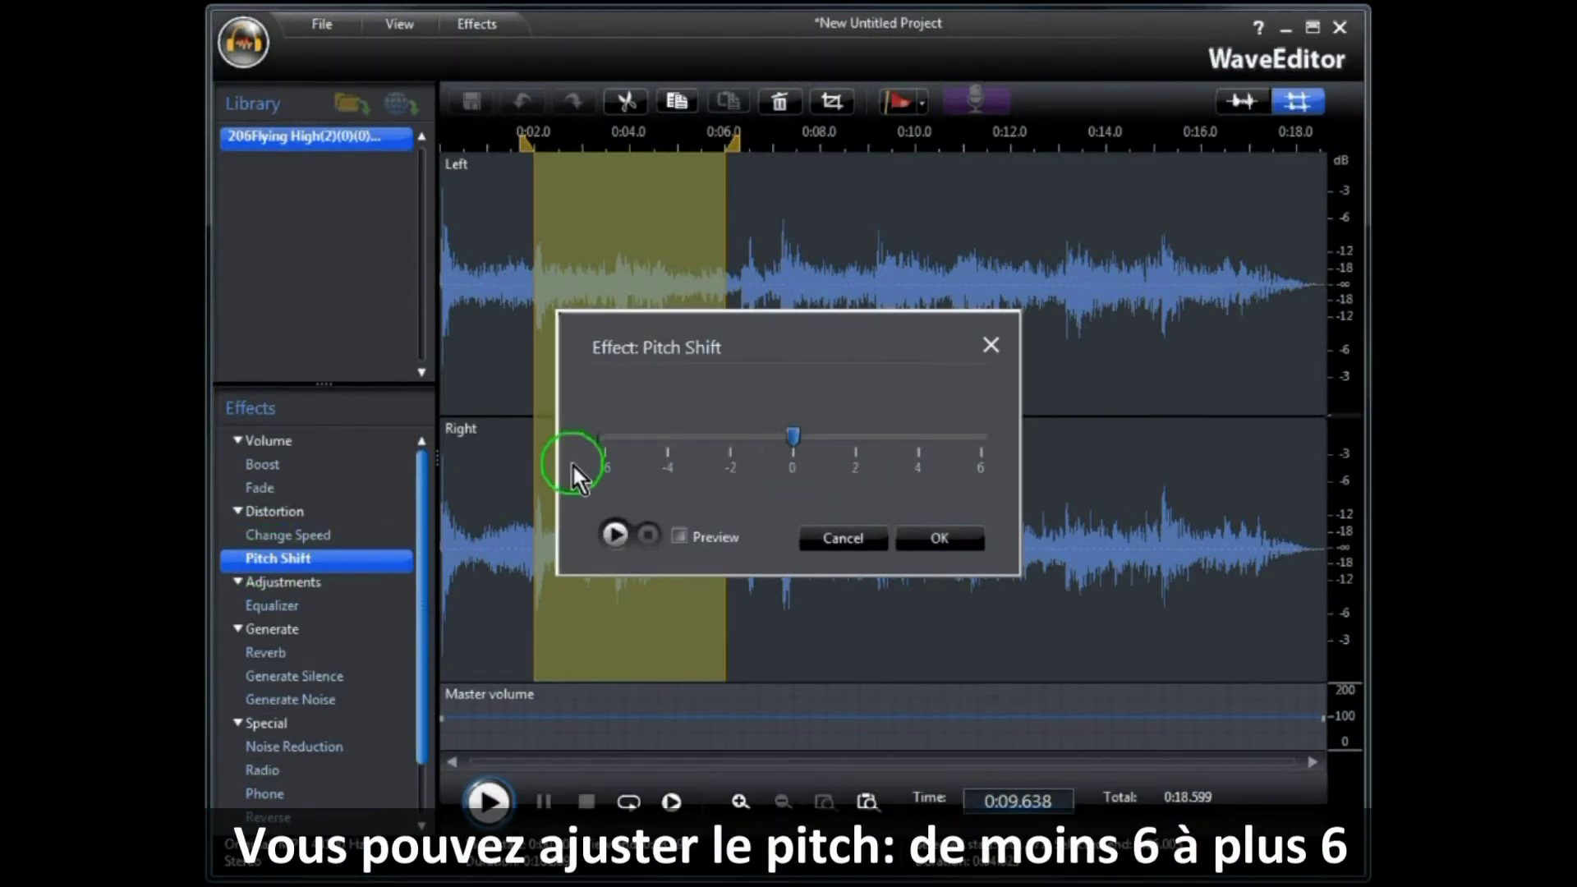
pyautogui.click(844, 539)
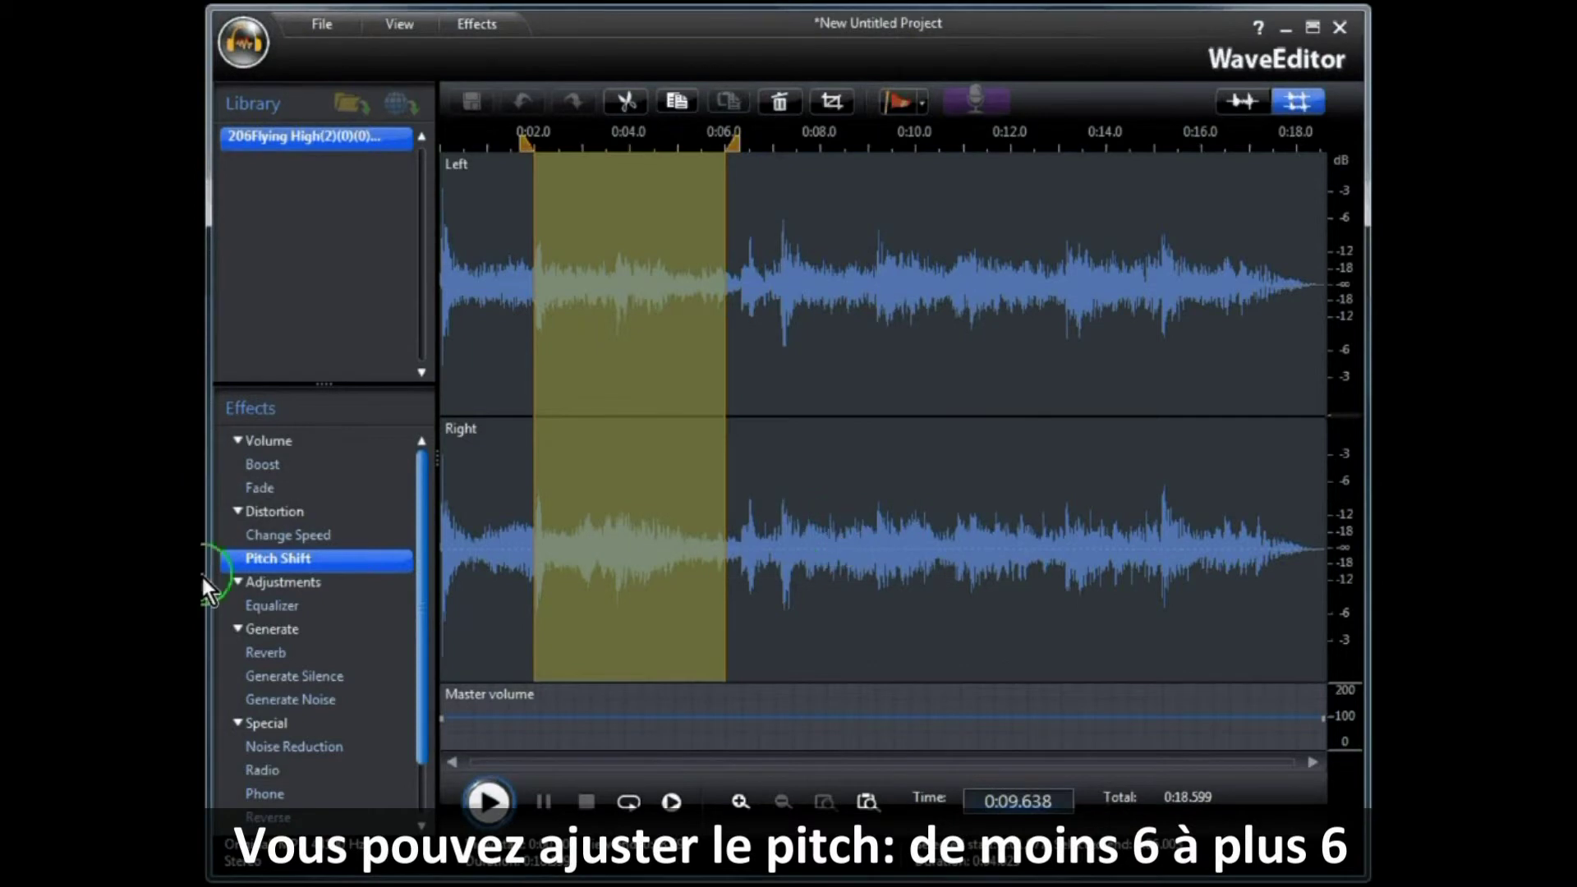
pyautogui.doubleClick(275, 606)
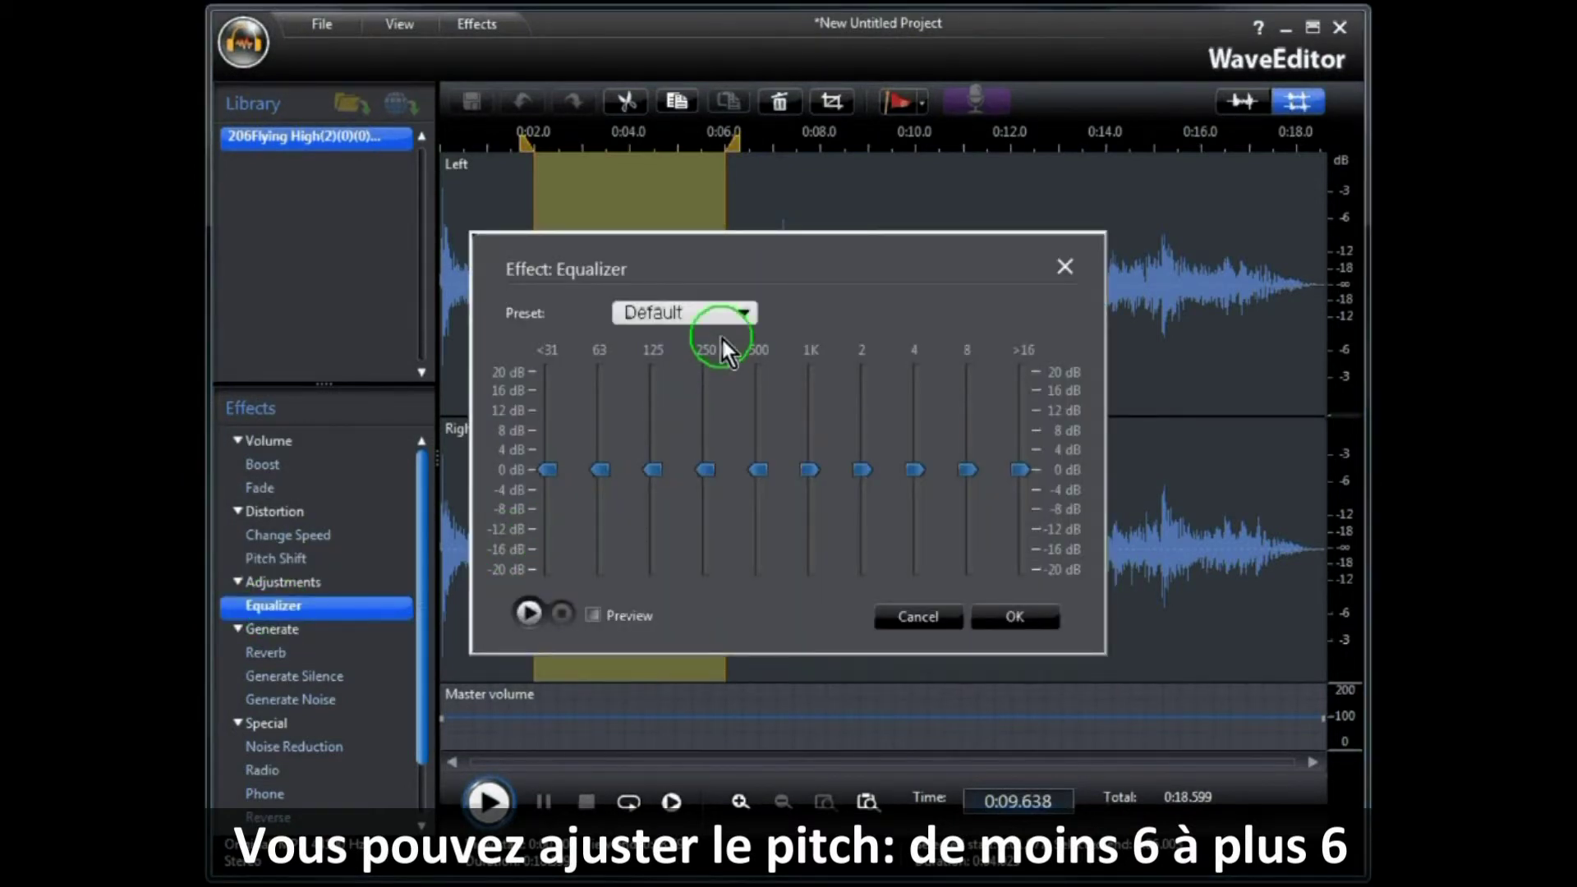
pyautogui.click(743, 312)
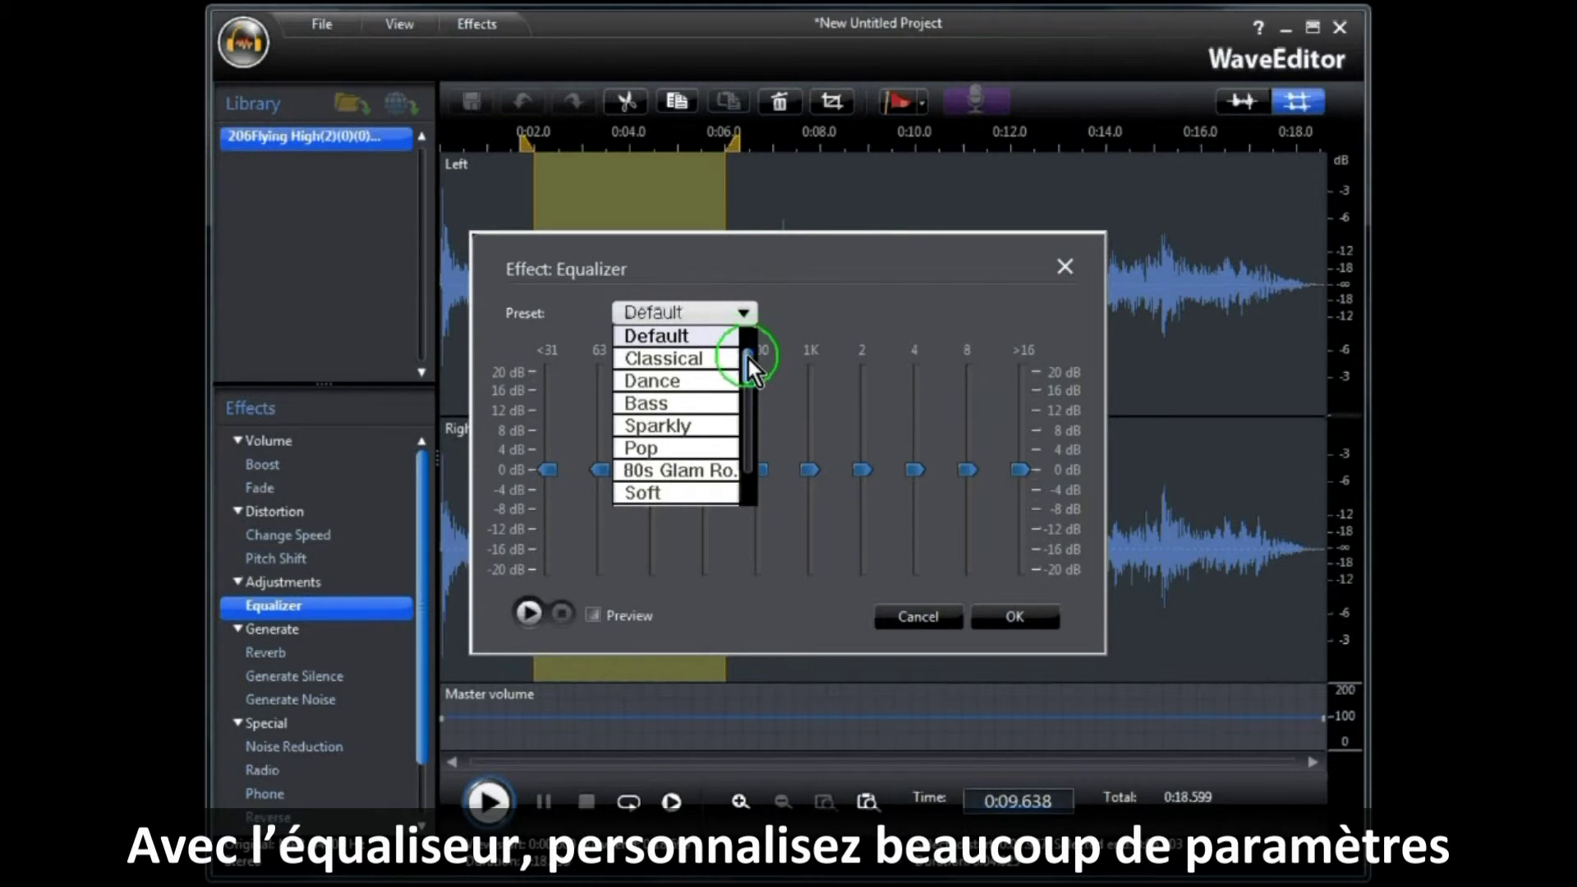
pyautogui.moveTo(746, 387); pyautogui.dragTo(770, 348)
pyautogui.click(912, 618)
pyautogui.click(268, 629)
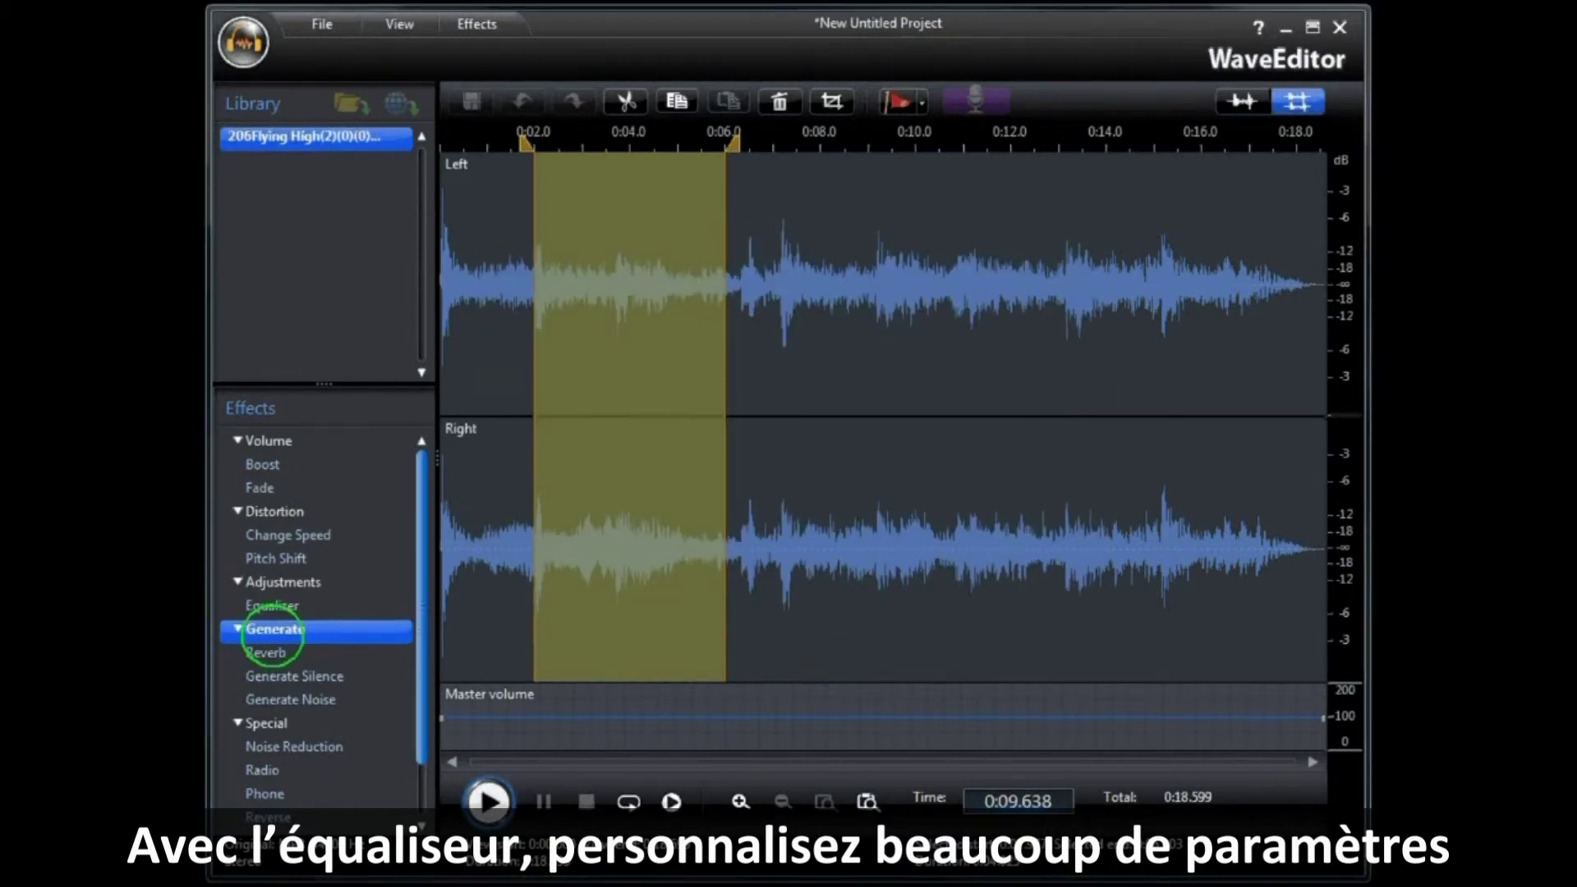
pyautogui.doubleClick(267, 653)
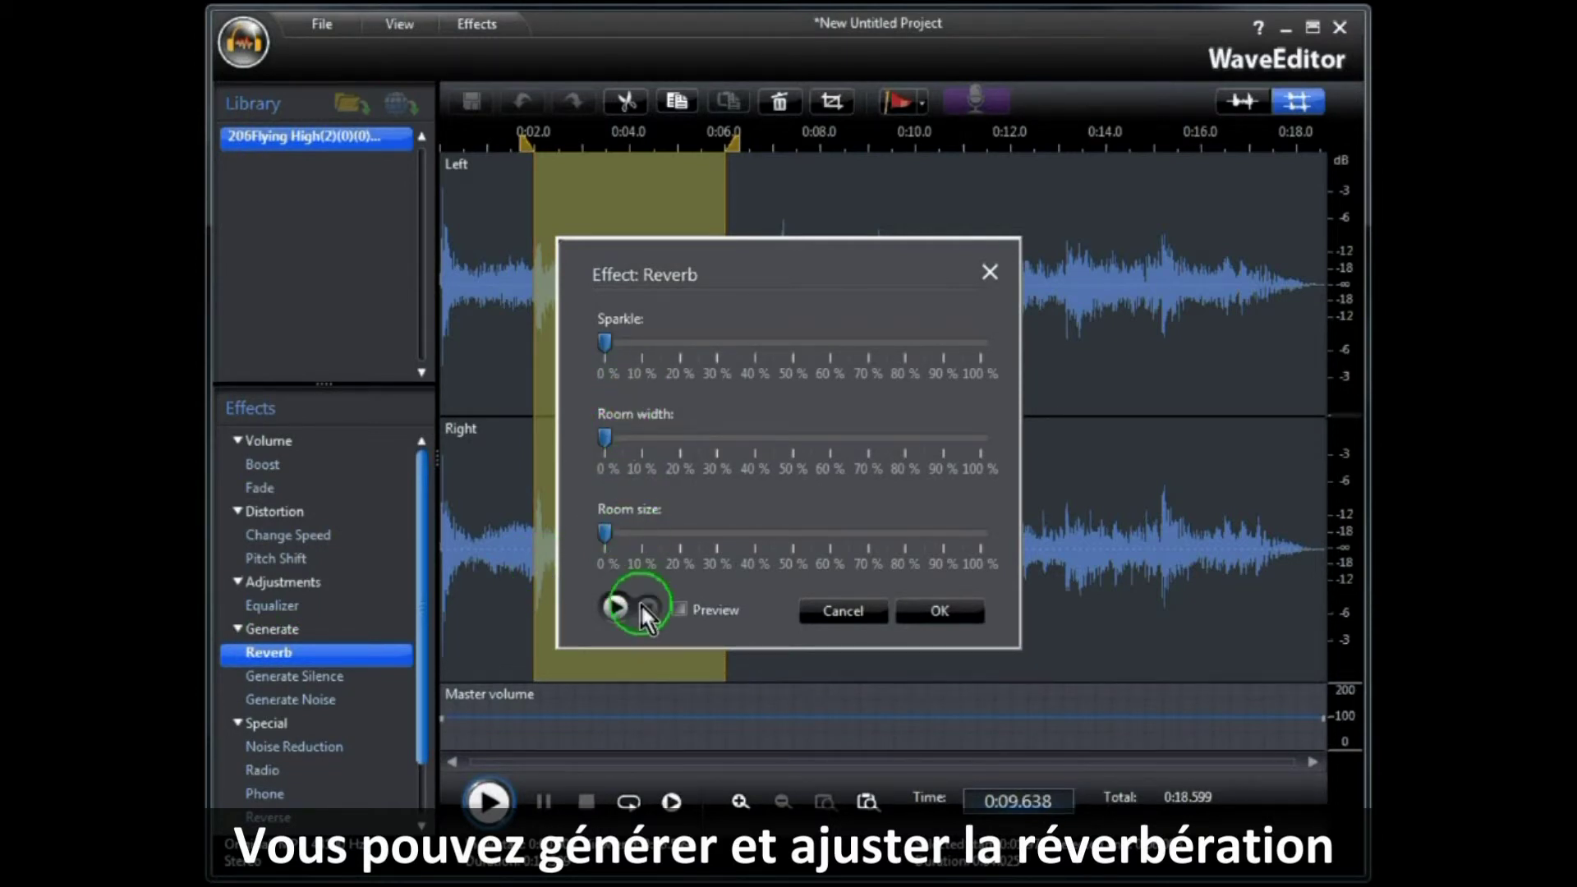
pyautogui.click(838, 611)
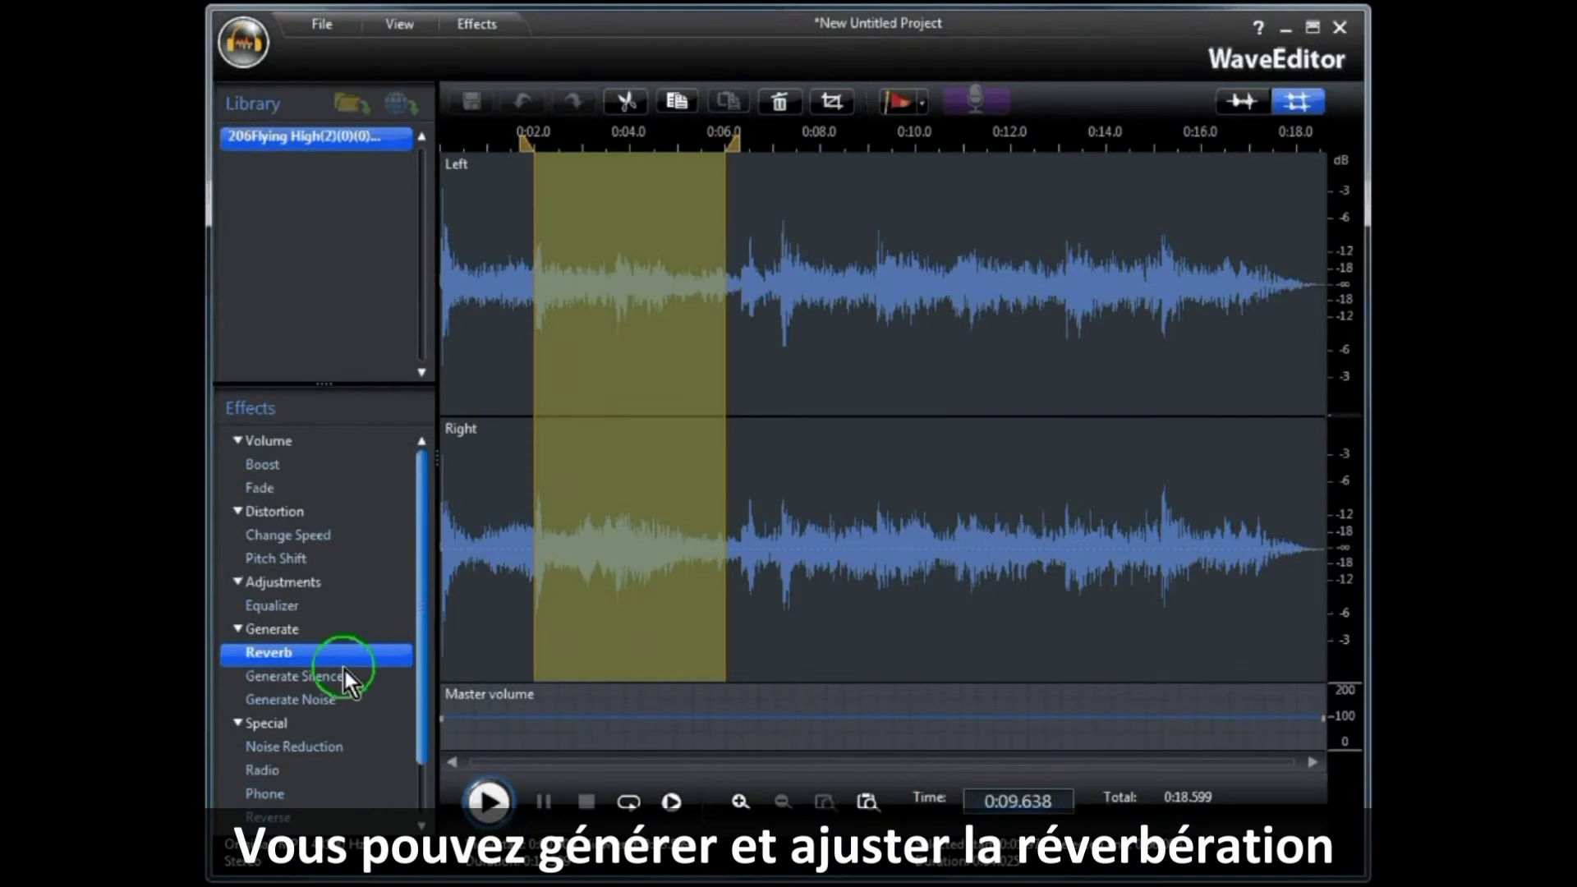
pyautogui.doubleClick(300, 676)
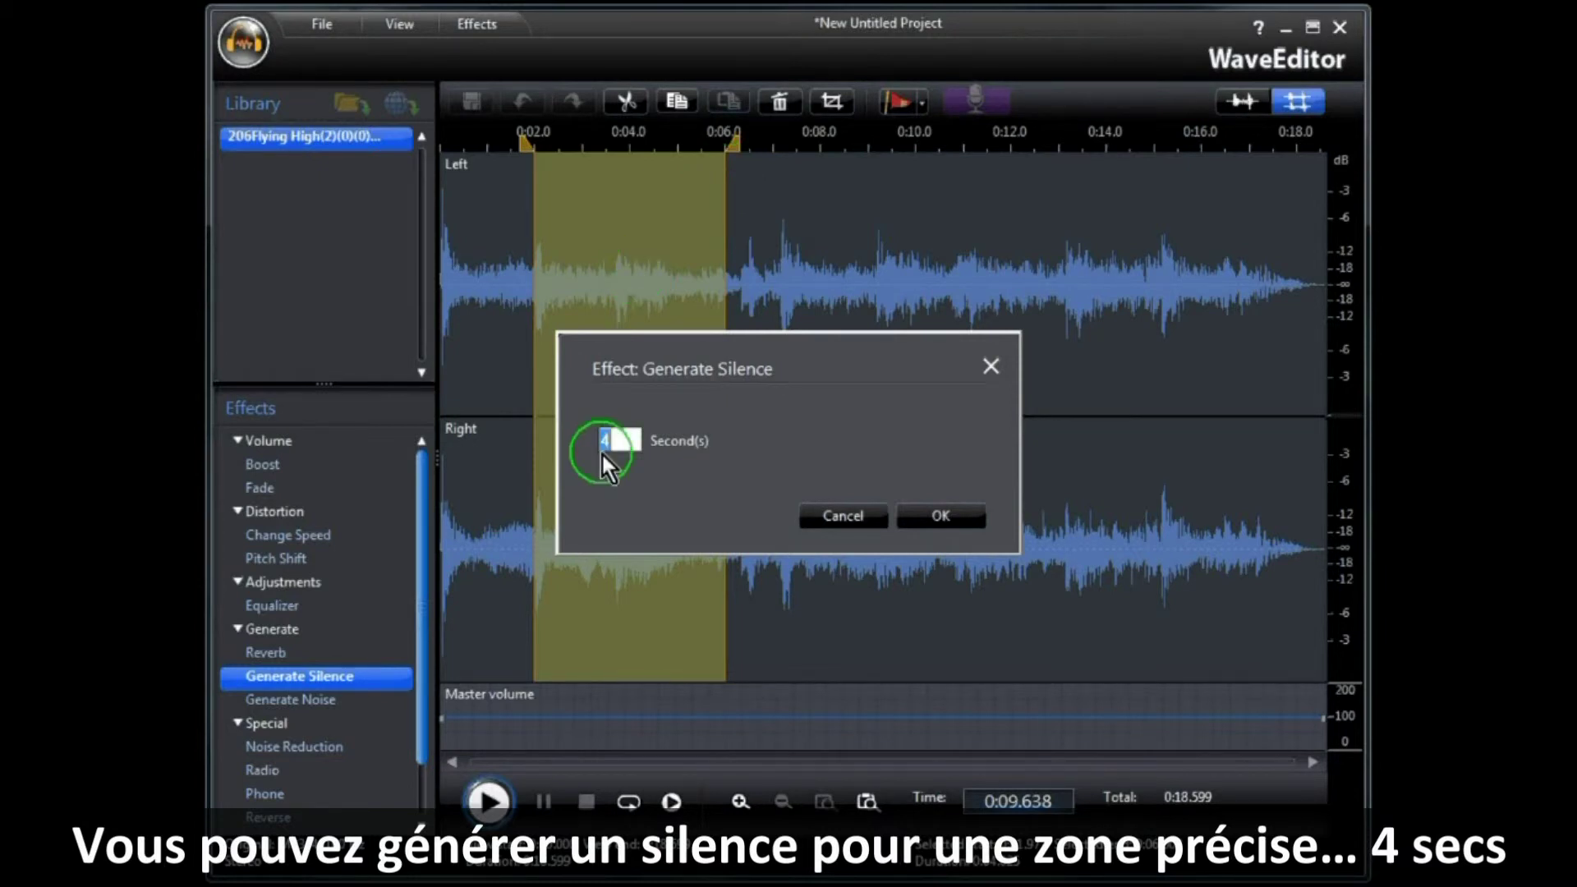
pyautogui.click(838, 517)
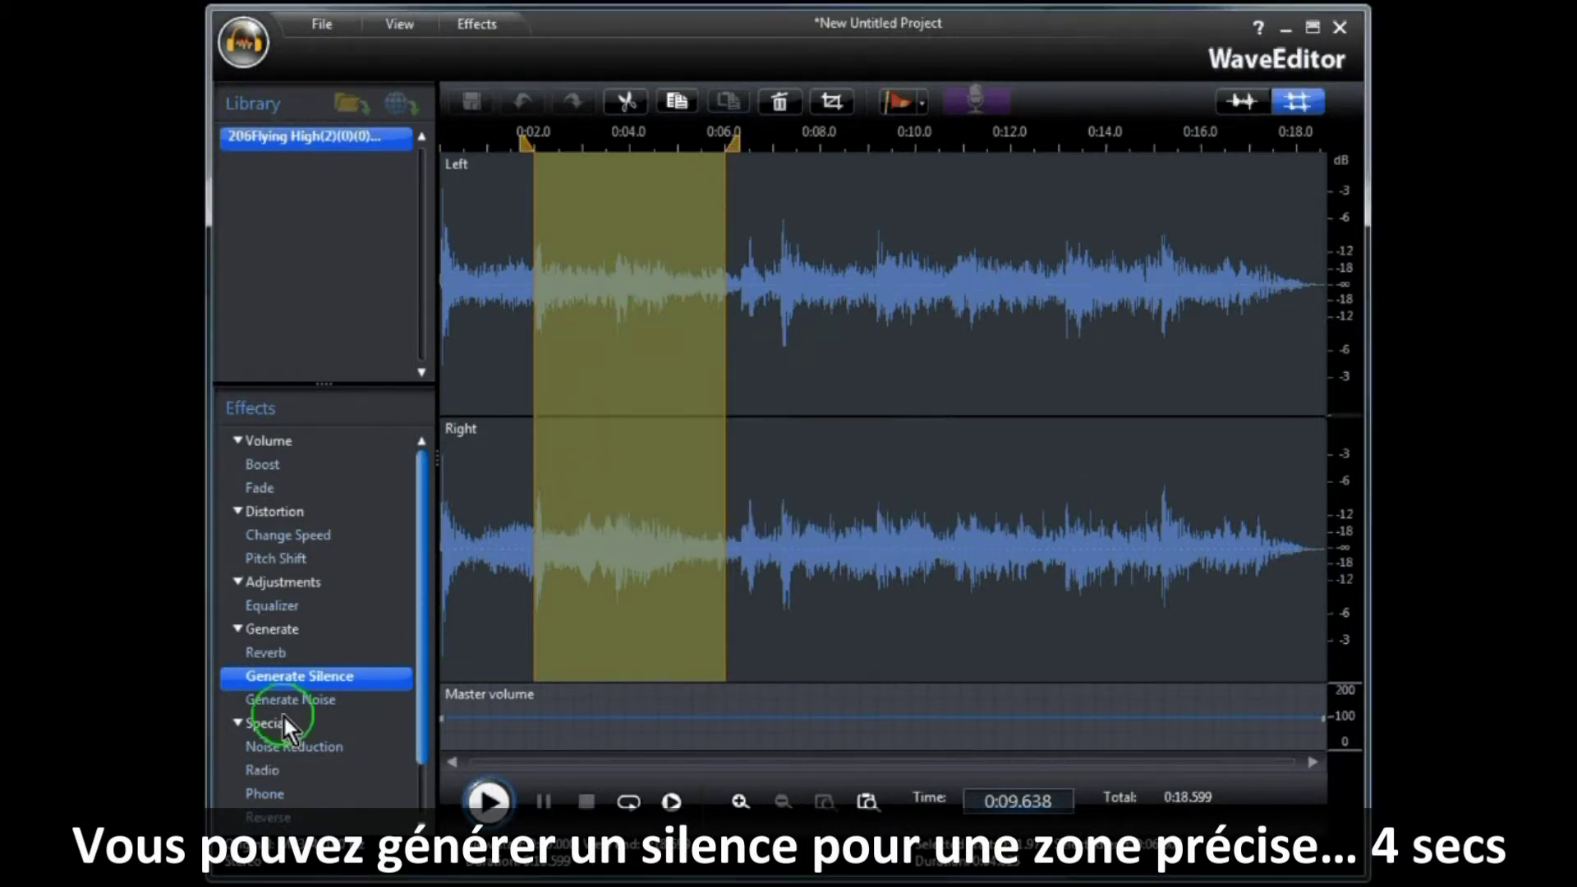
pyautogui.doubleClick(294, 702)
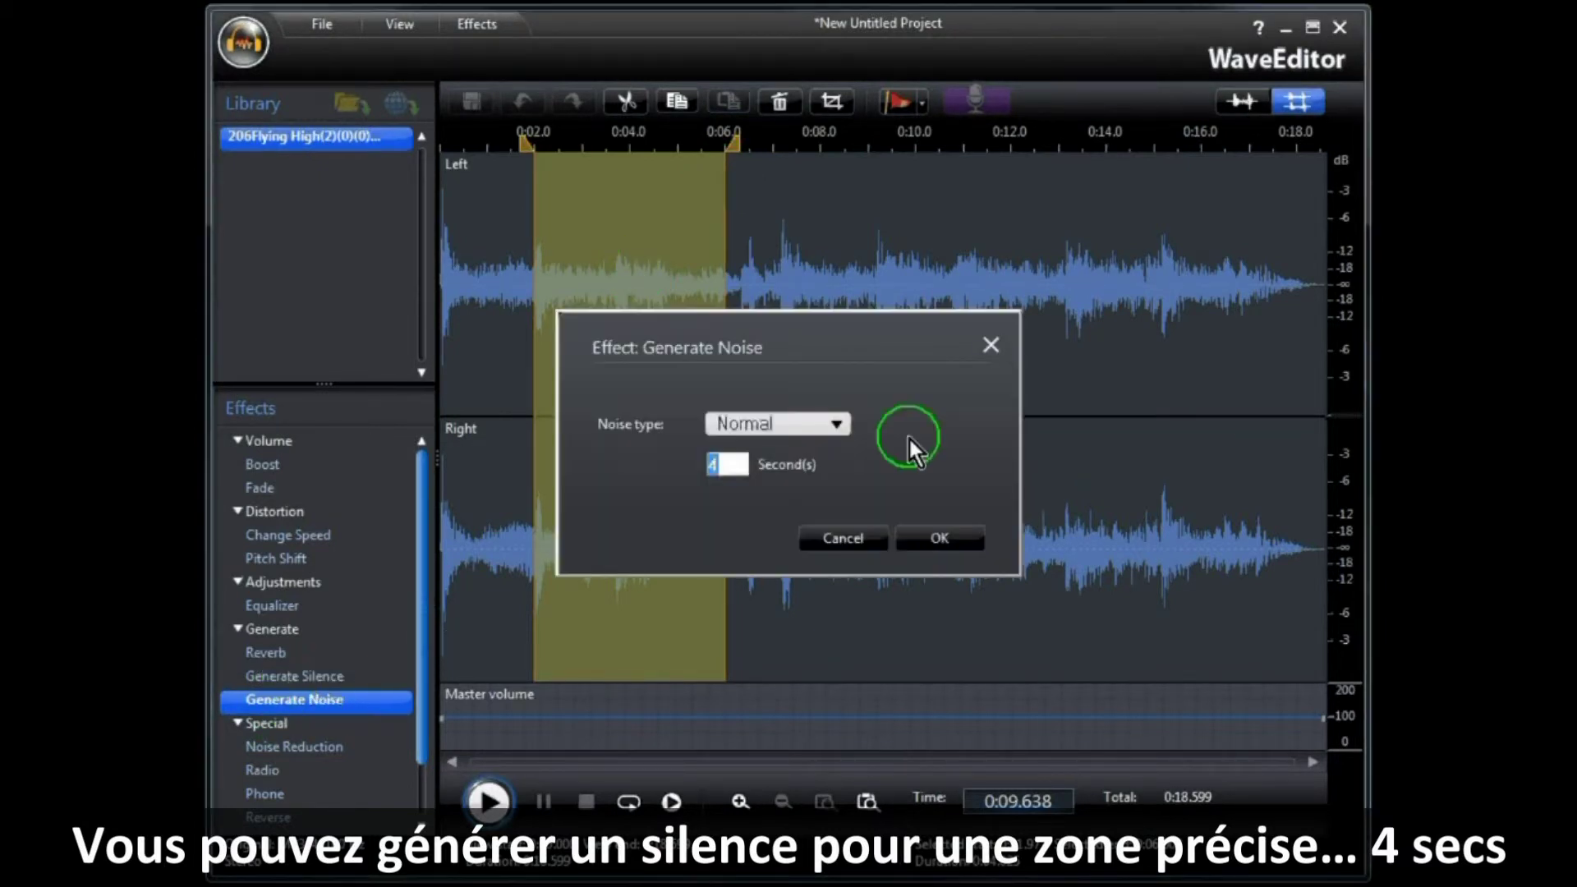
pyautogui.click(842, 423)
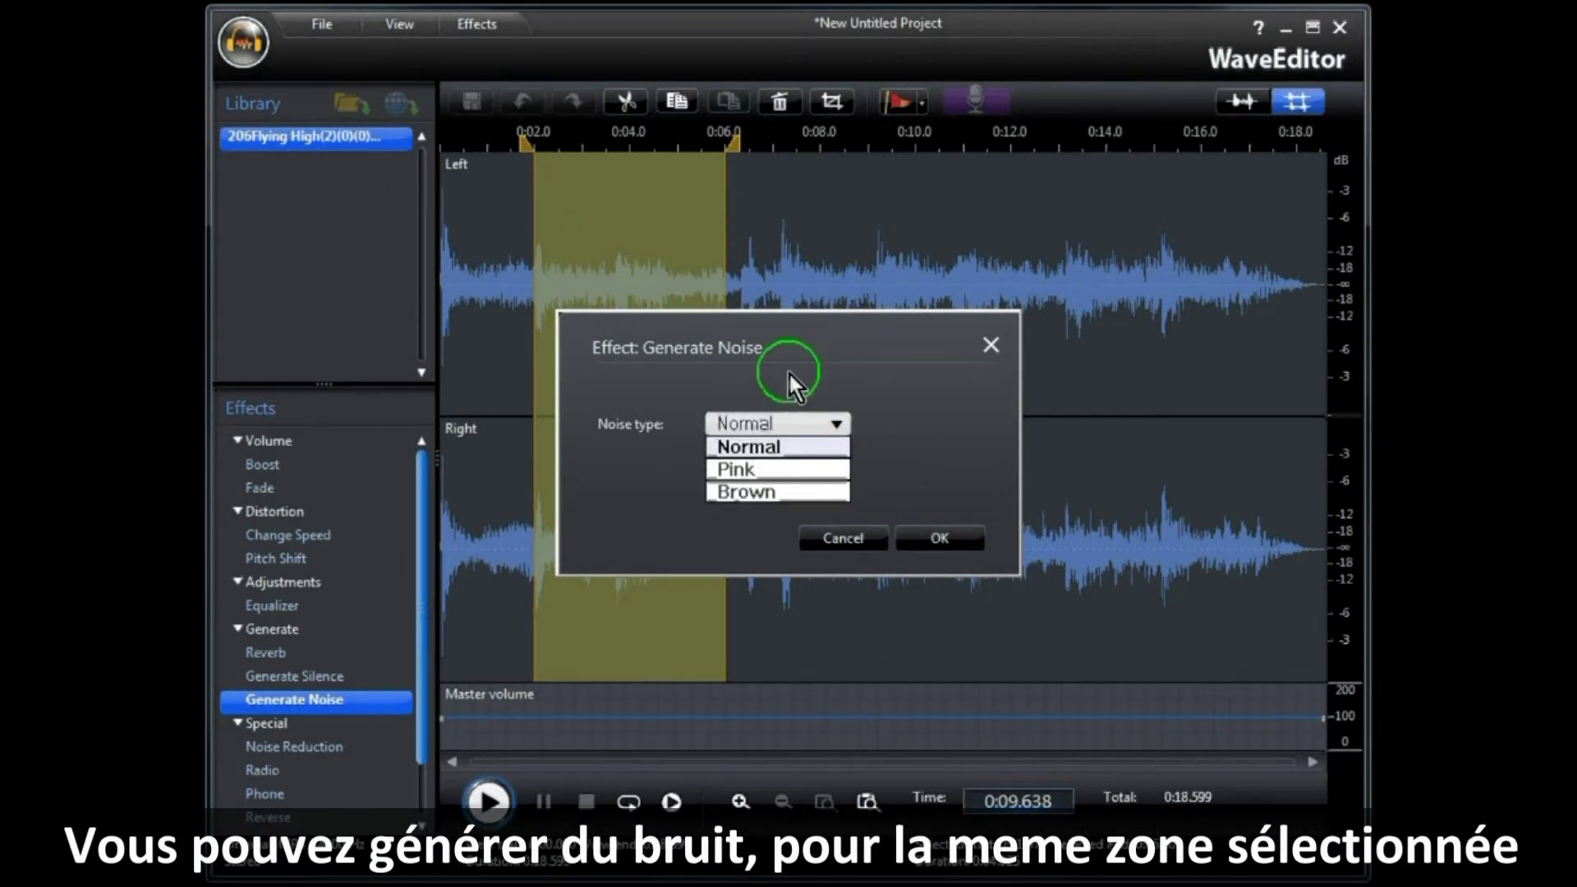
pyautogui.click(839, 423)
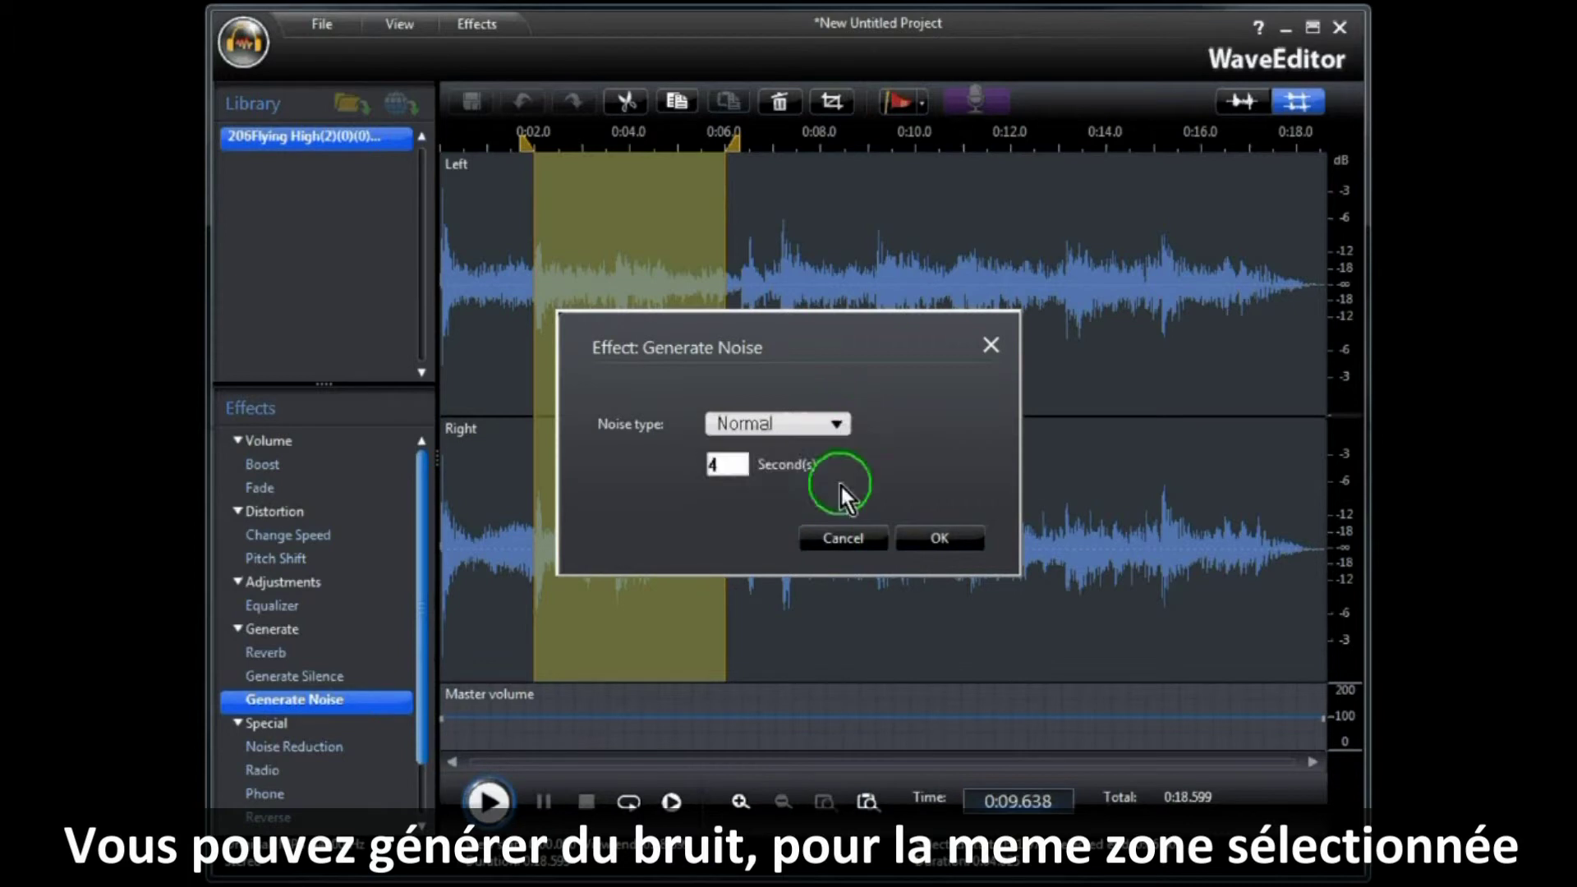
pyautogui.click(840, 534)
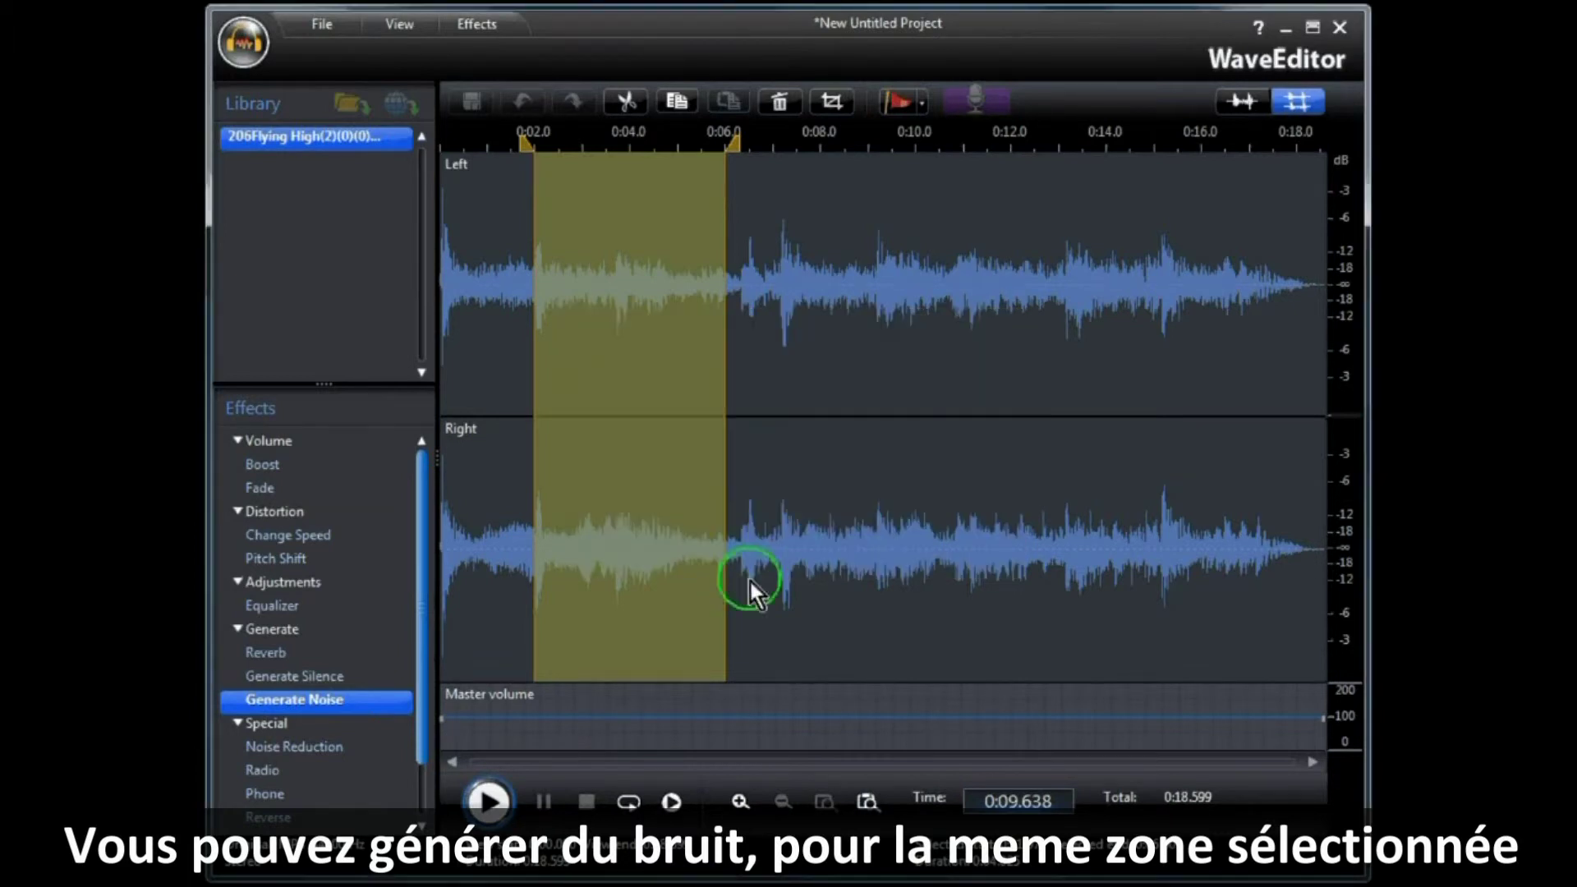
# Preview the Noise Reduction settings and close them without applying.
pyautogui.click(282, 748)
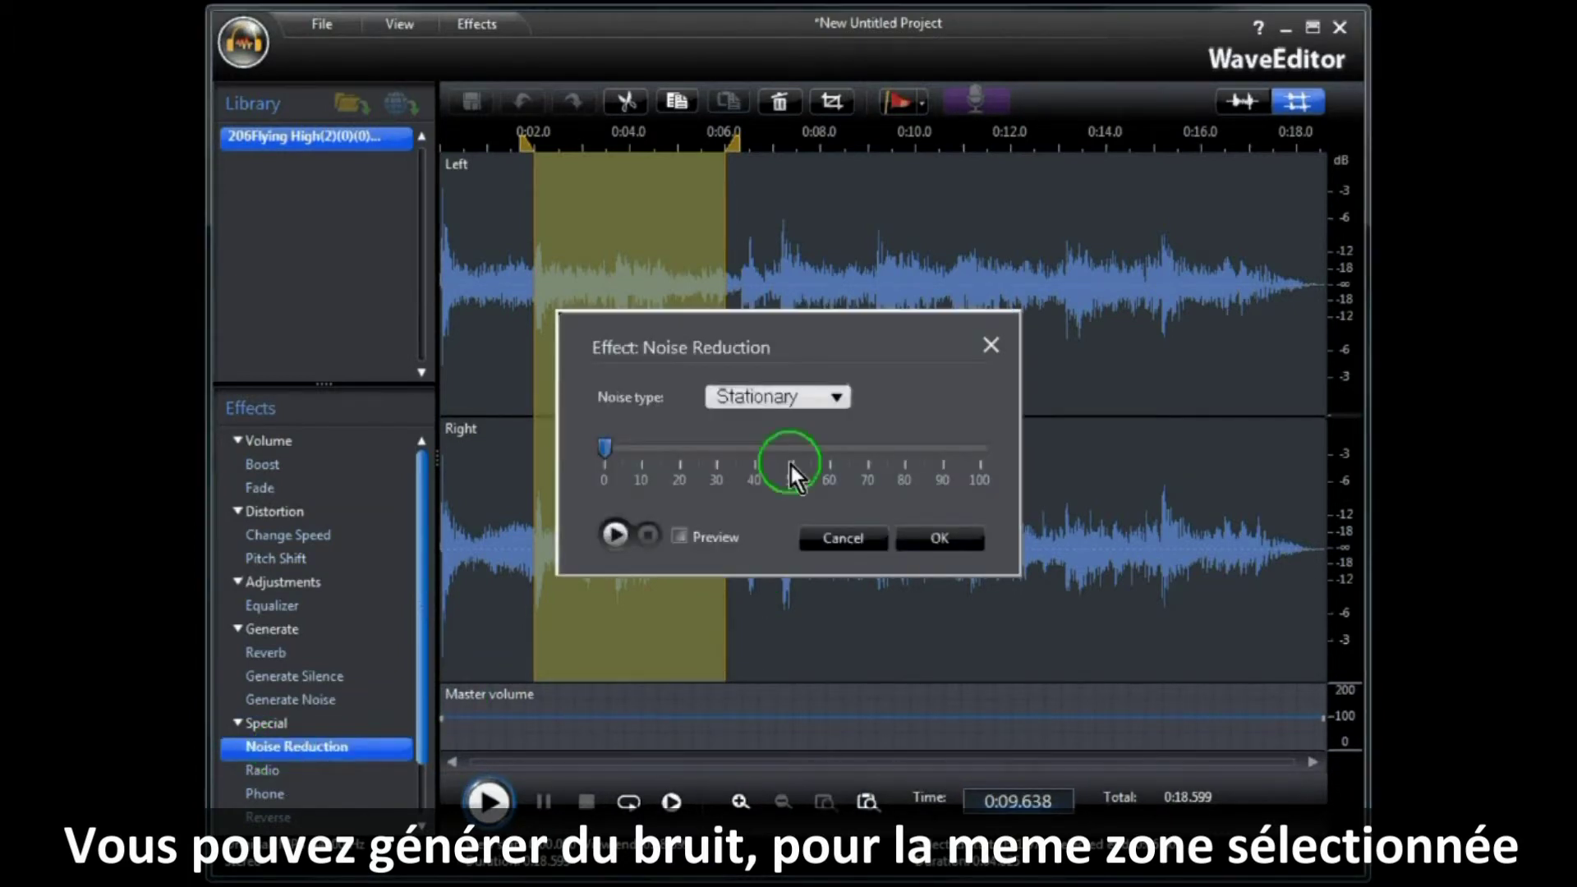
pyautogui.click(838, 398)
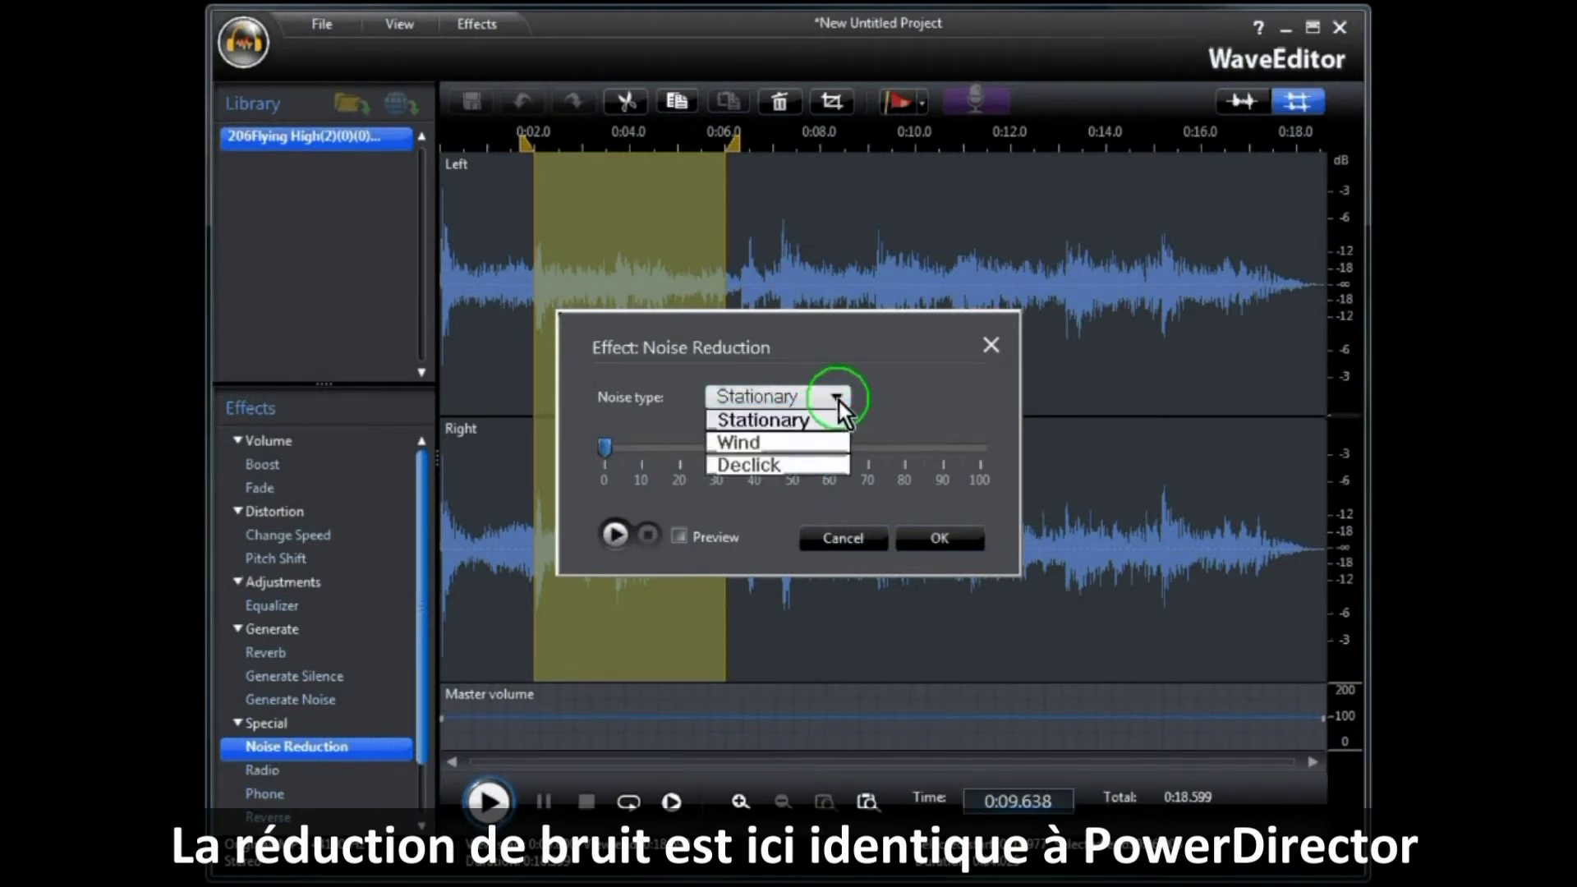
pyautogui.click(838, 401)
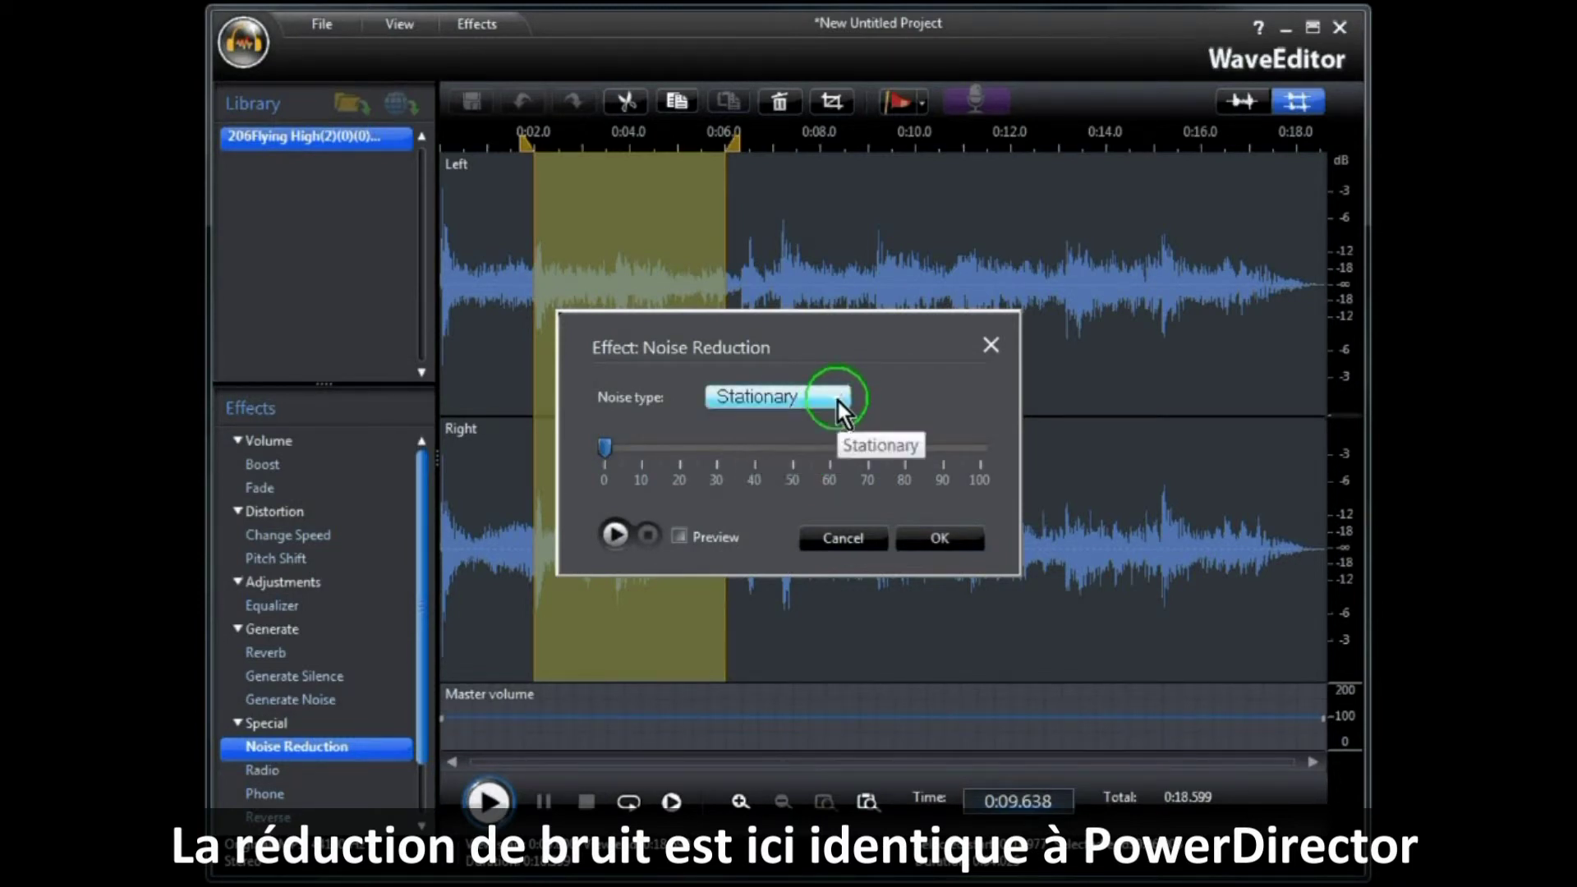
pyautogui.click(832, 539)
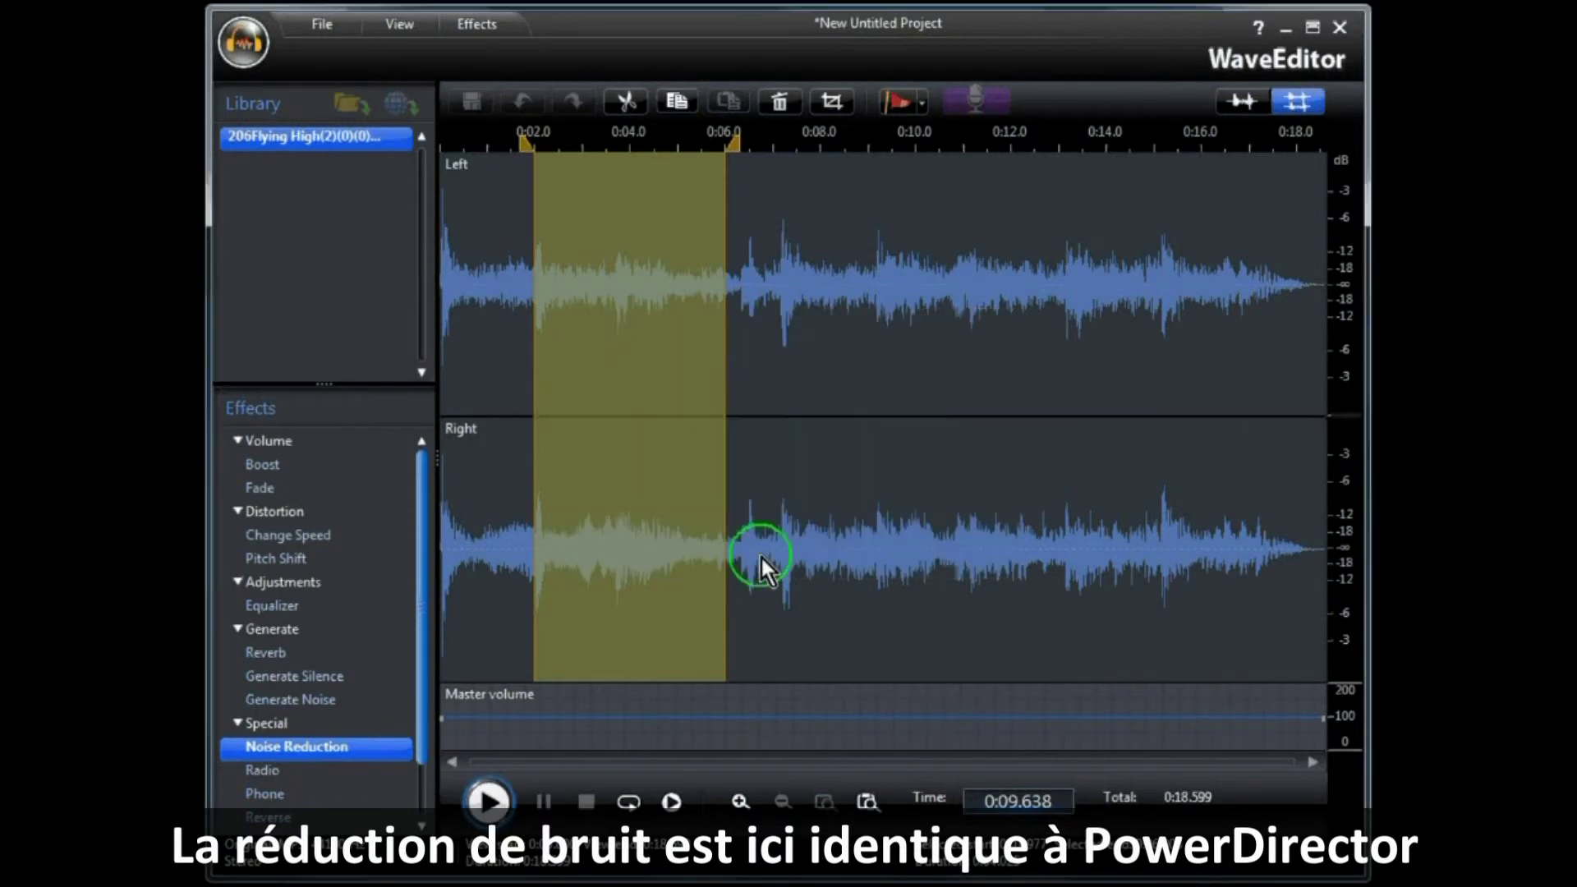
# Preview the Radio effect's types and close it without applying.
pyautogui.doubleClick(265, 772)
pyautogui.click(860, 444)
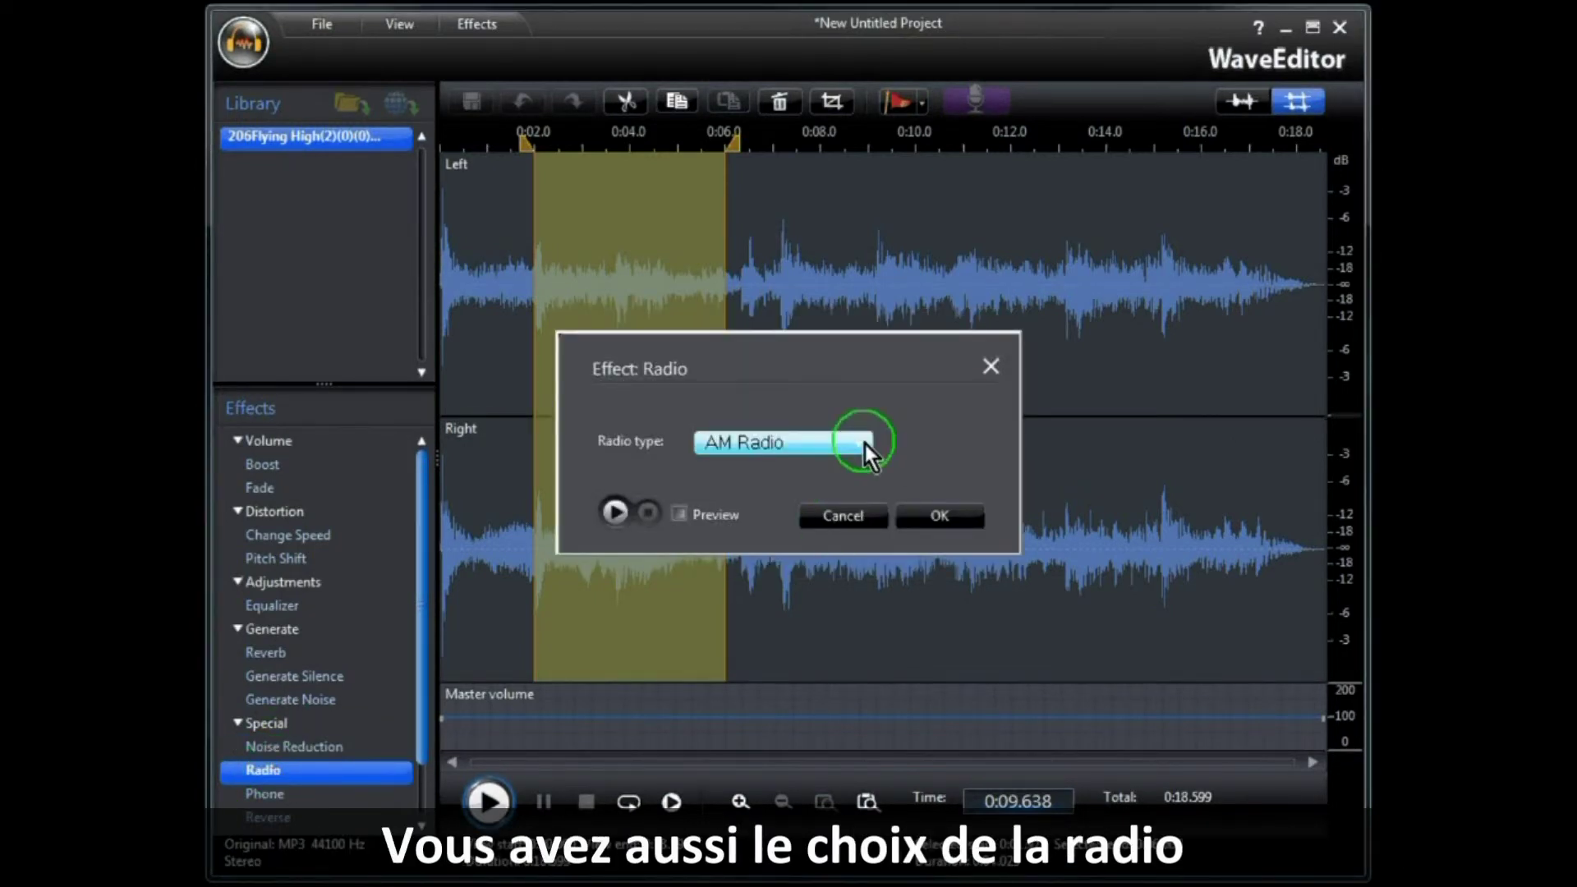
pyautogui.click(860, 444)
pyautogui.click(846, 515)
# Preview the Phone effect without applying it, then bring up the Reverse effect settings.
pyautogui.click(309, 818)
pyautogui.doubleClick(272, 794)
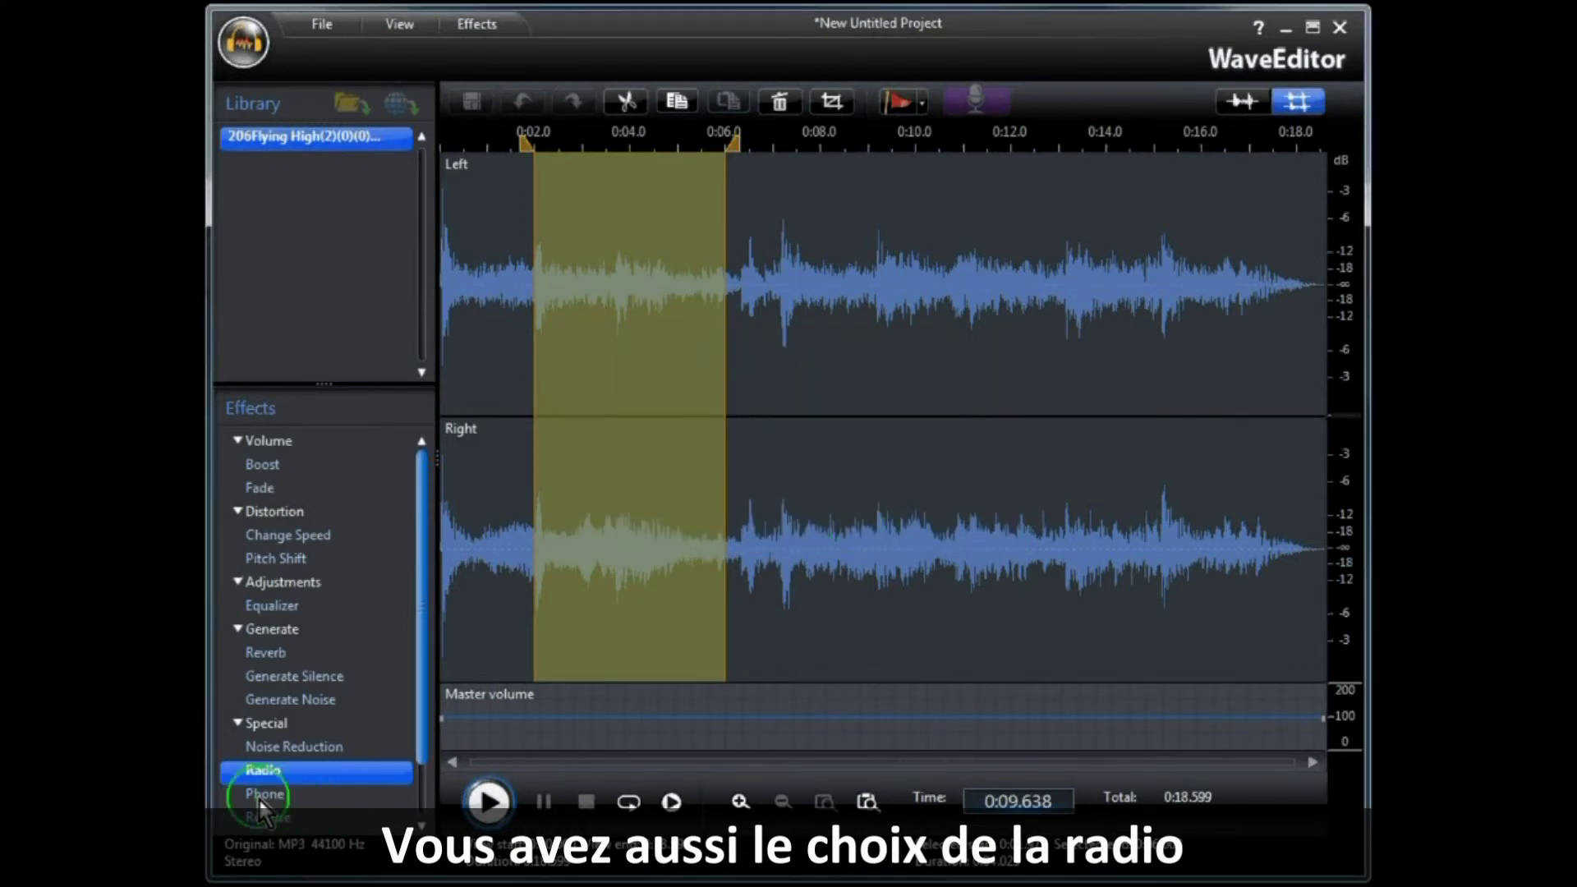
pyautogui.click(884, 444)
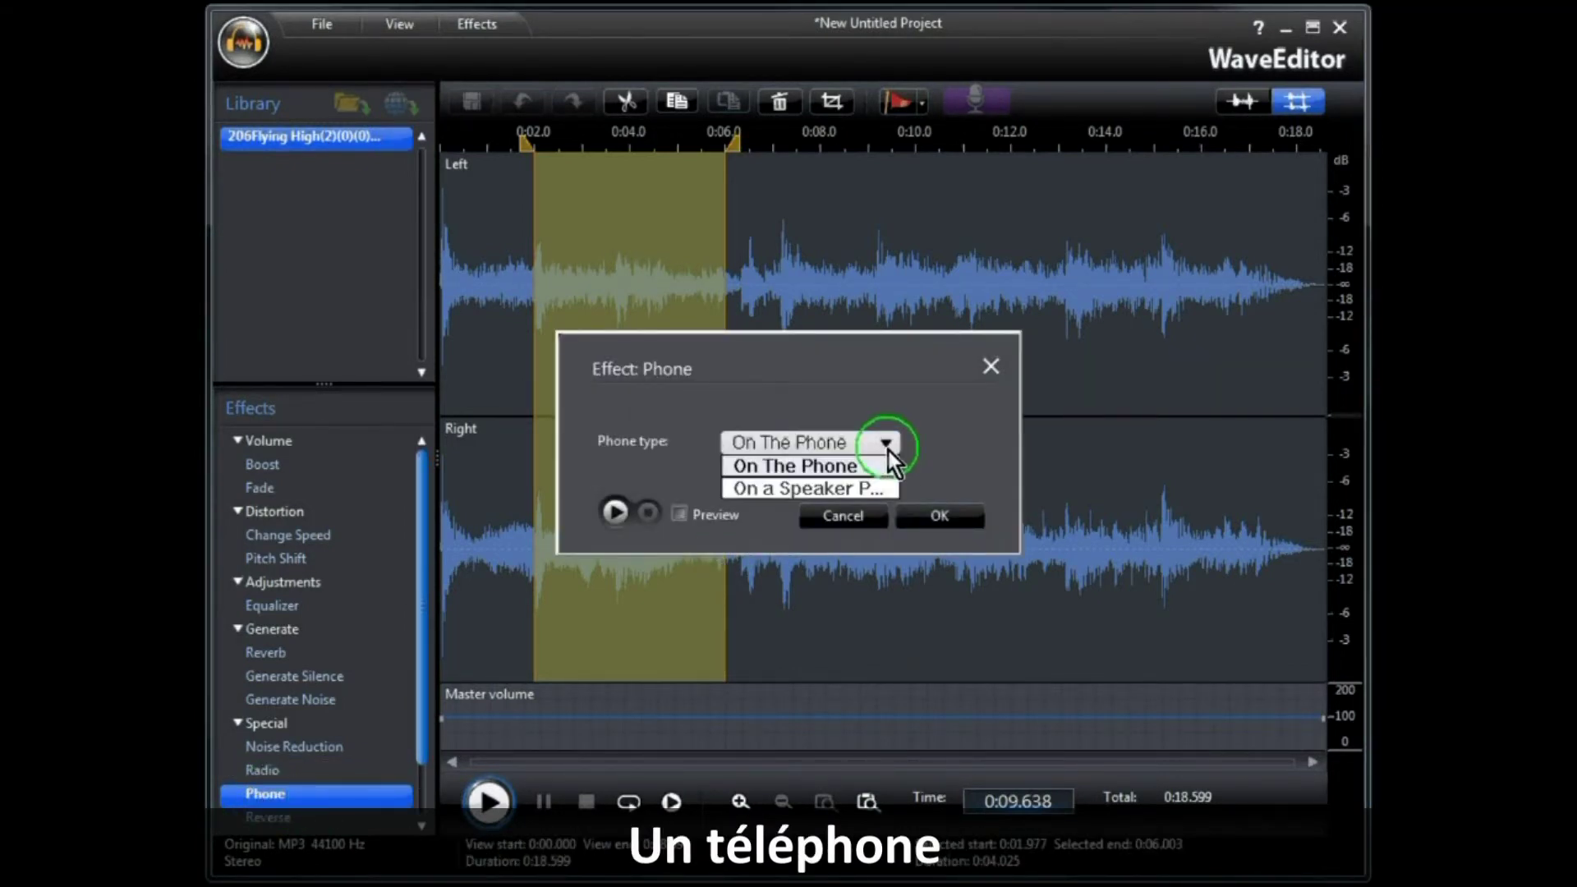
pyautogui.click(856, 519)
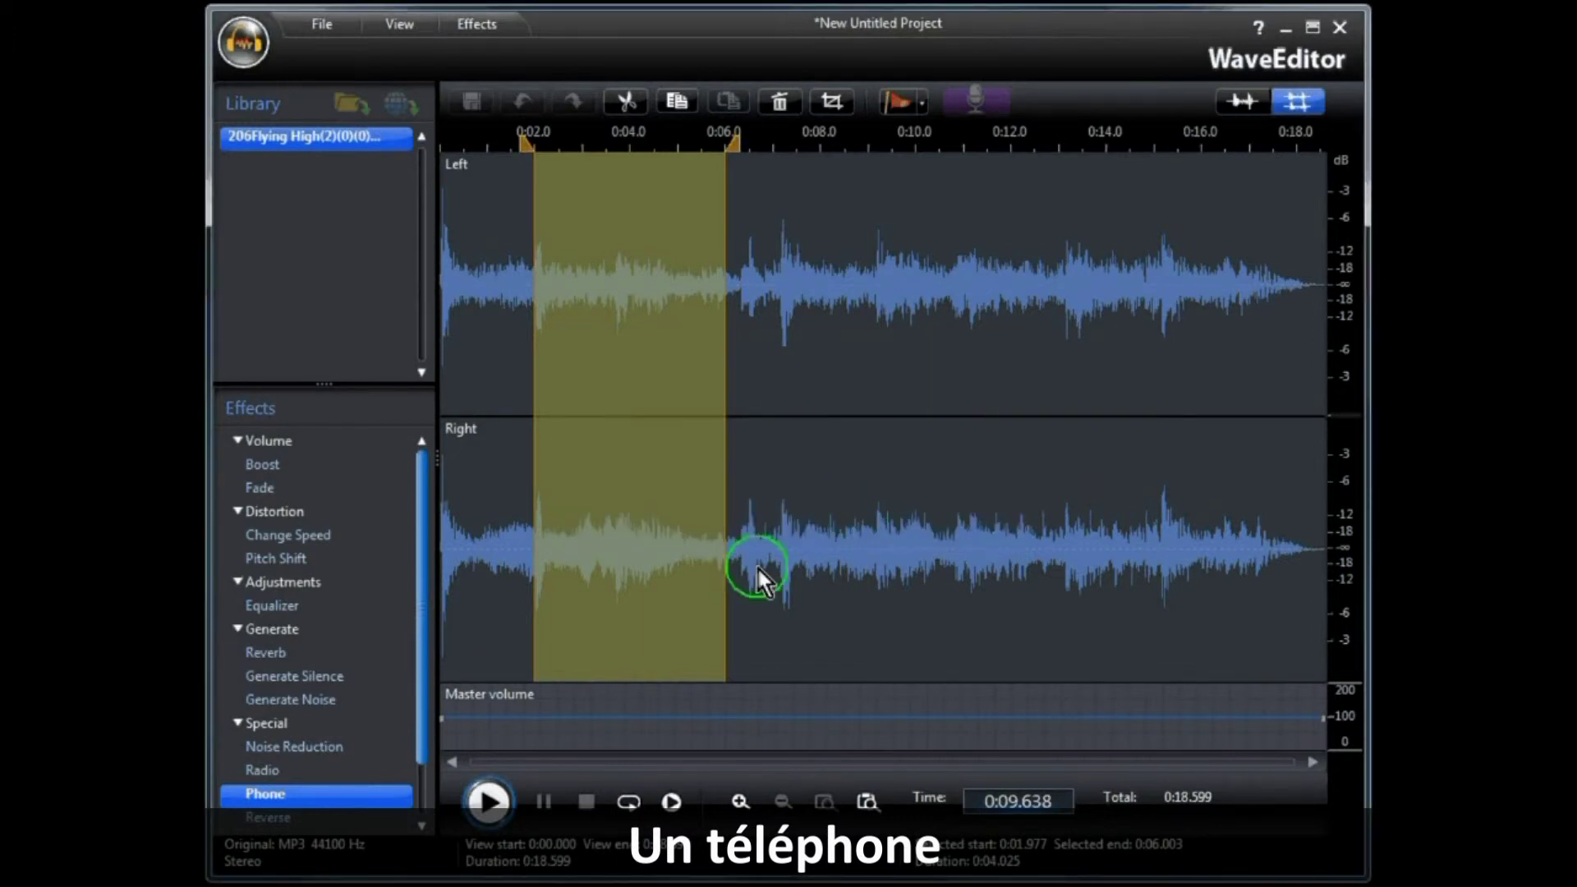
pyautogui.doubleClick(272, 819)
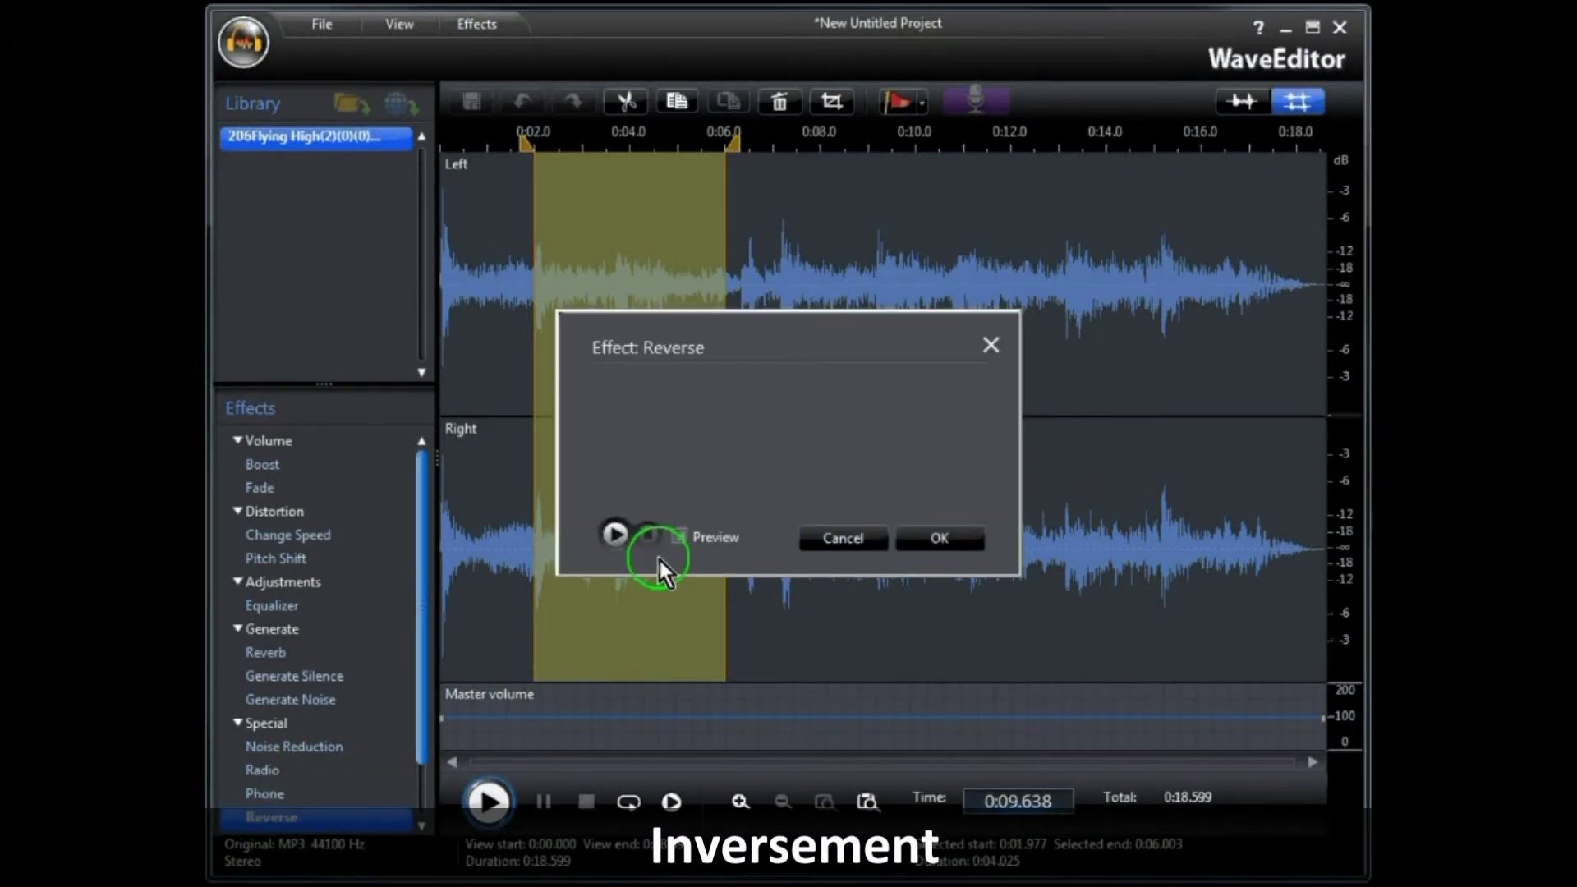
# Apply Reverse to the selected section and play the track back to hear it.
pyautogui.click(927, 539)
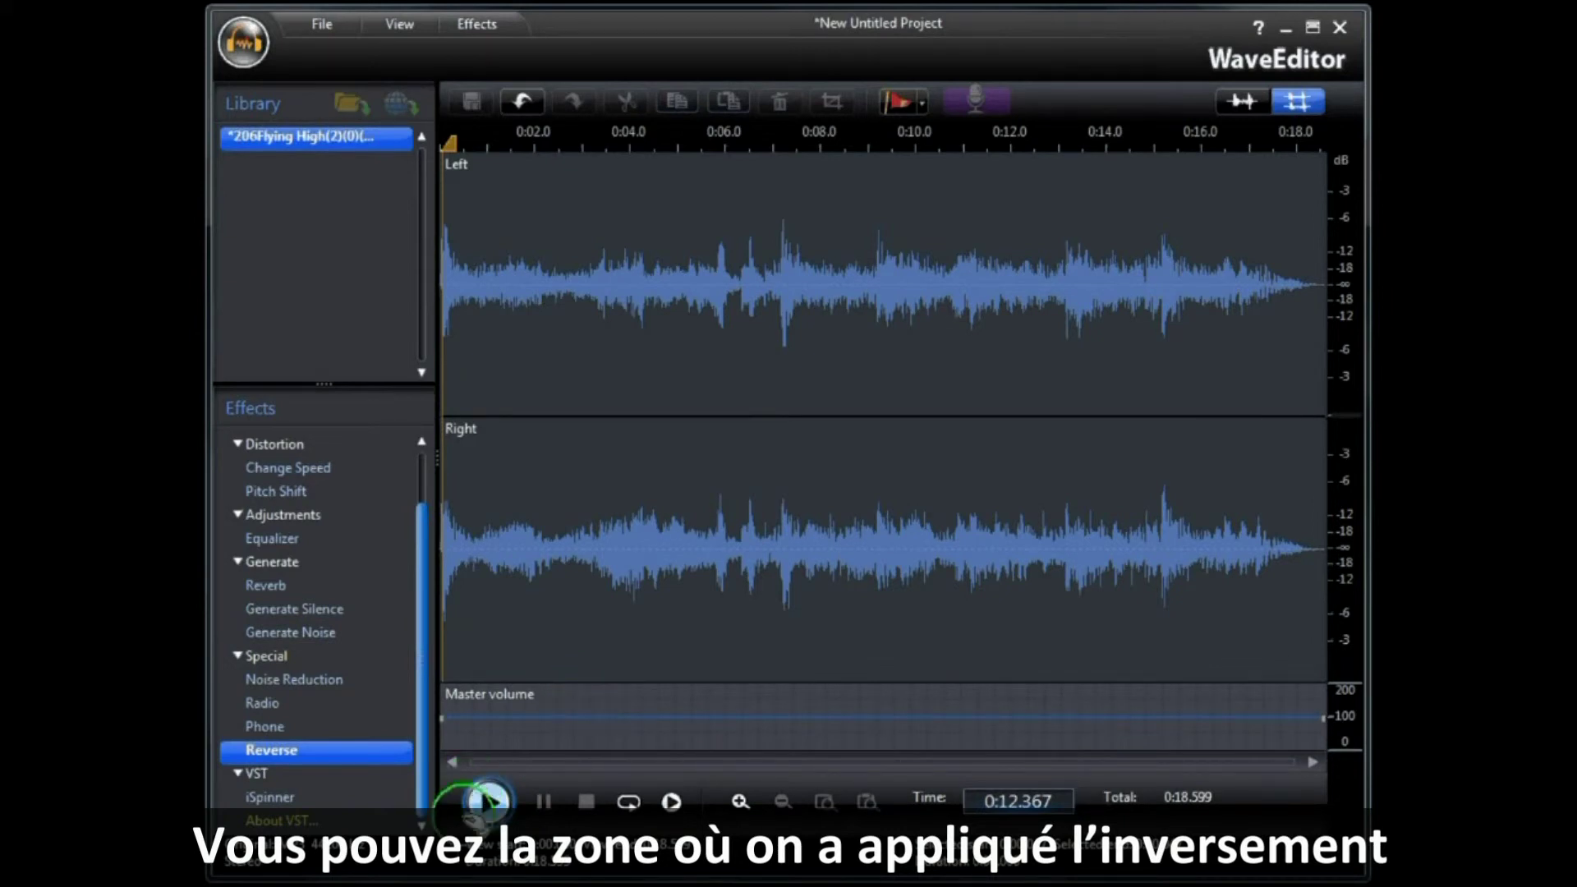
pyautogui.click(488, 801)
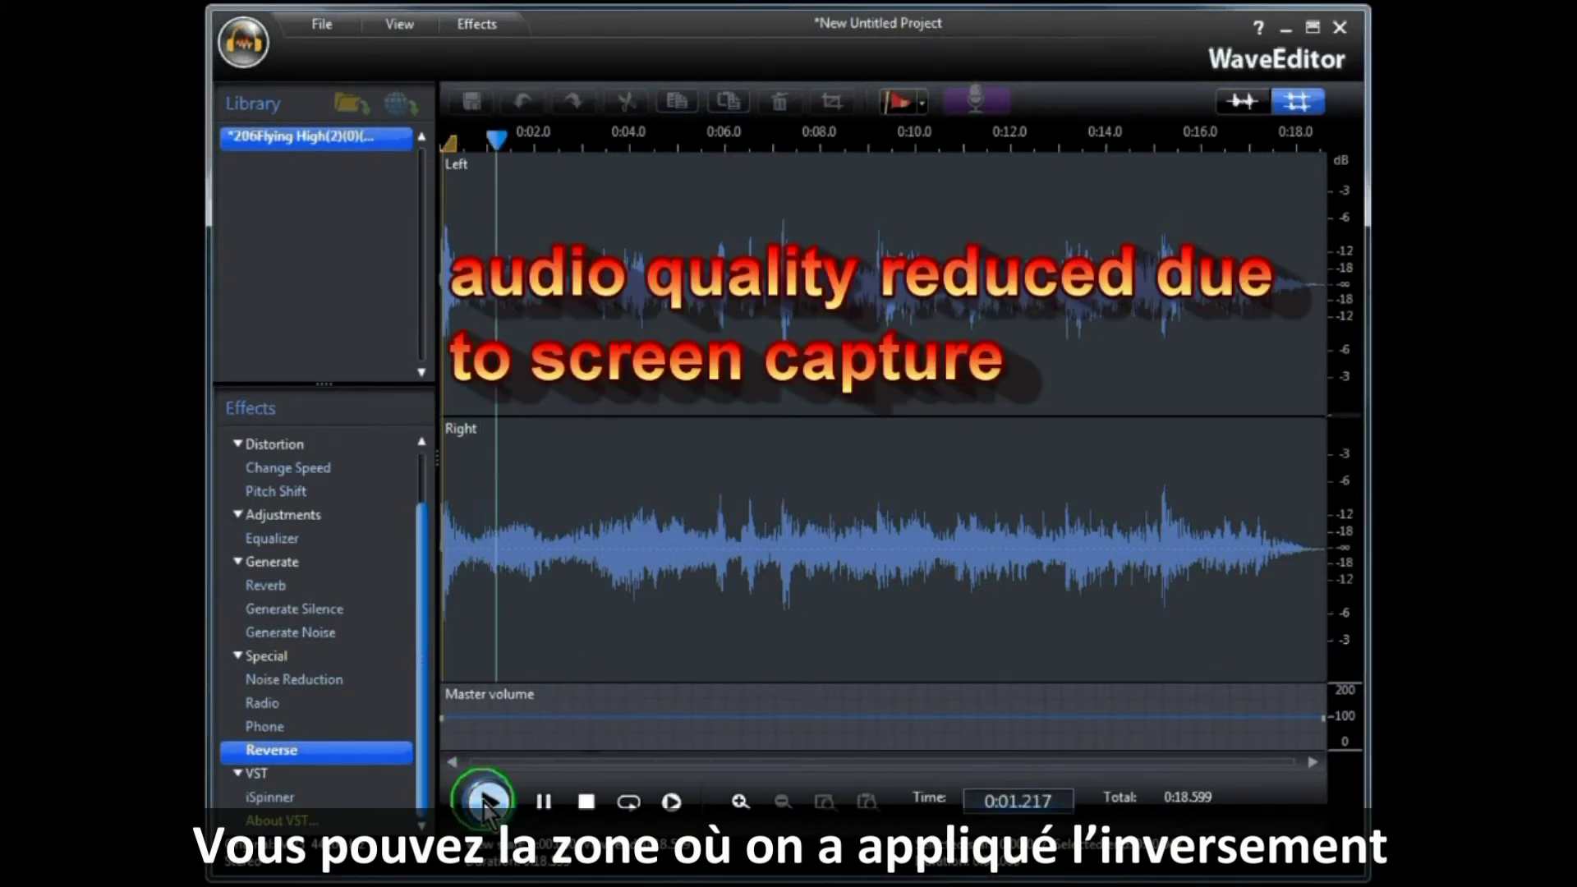
pyautogui.click(585, 806)
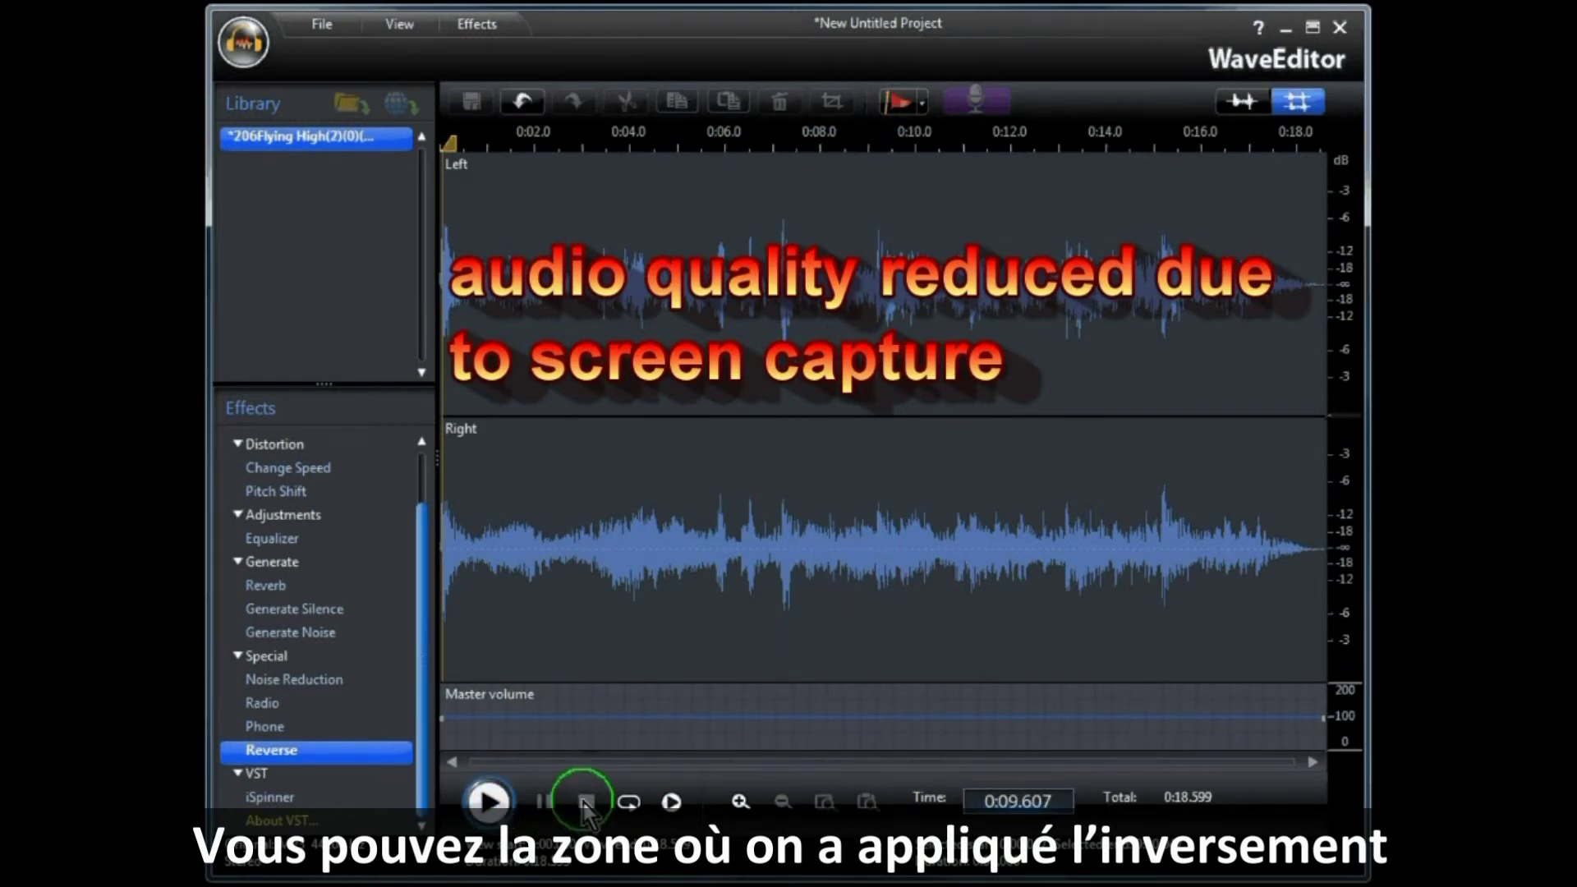
pyautogui.click(356, 772)
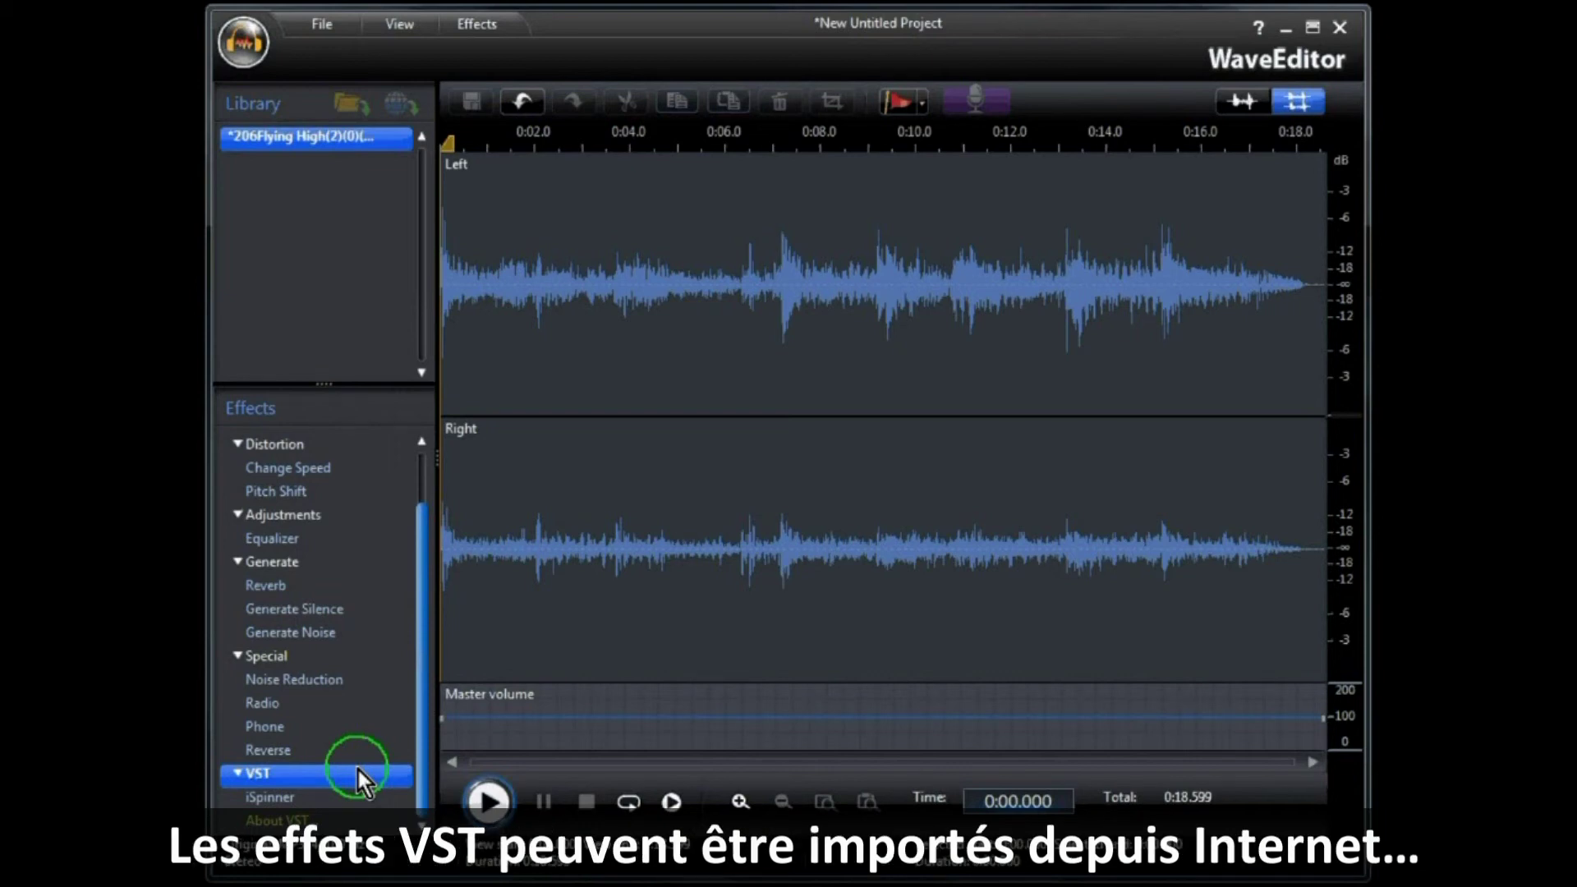
# Apply the iSpinner VST effect to the whole Flying High track.
pyautogui.doubleClick(291, 799)
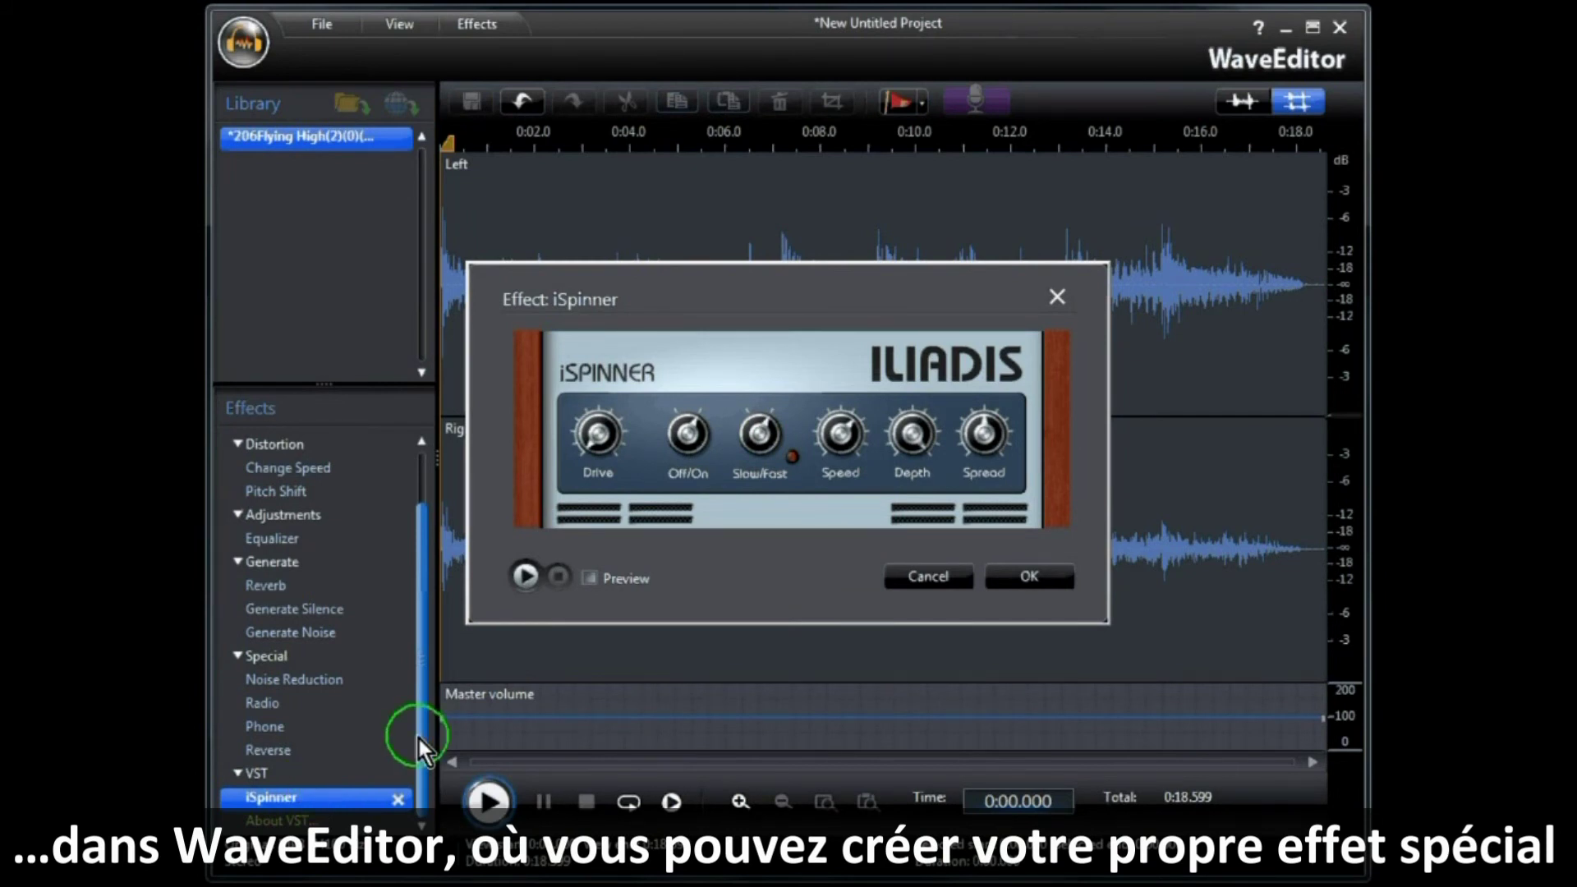
pyautogui.click(1018, 579)
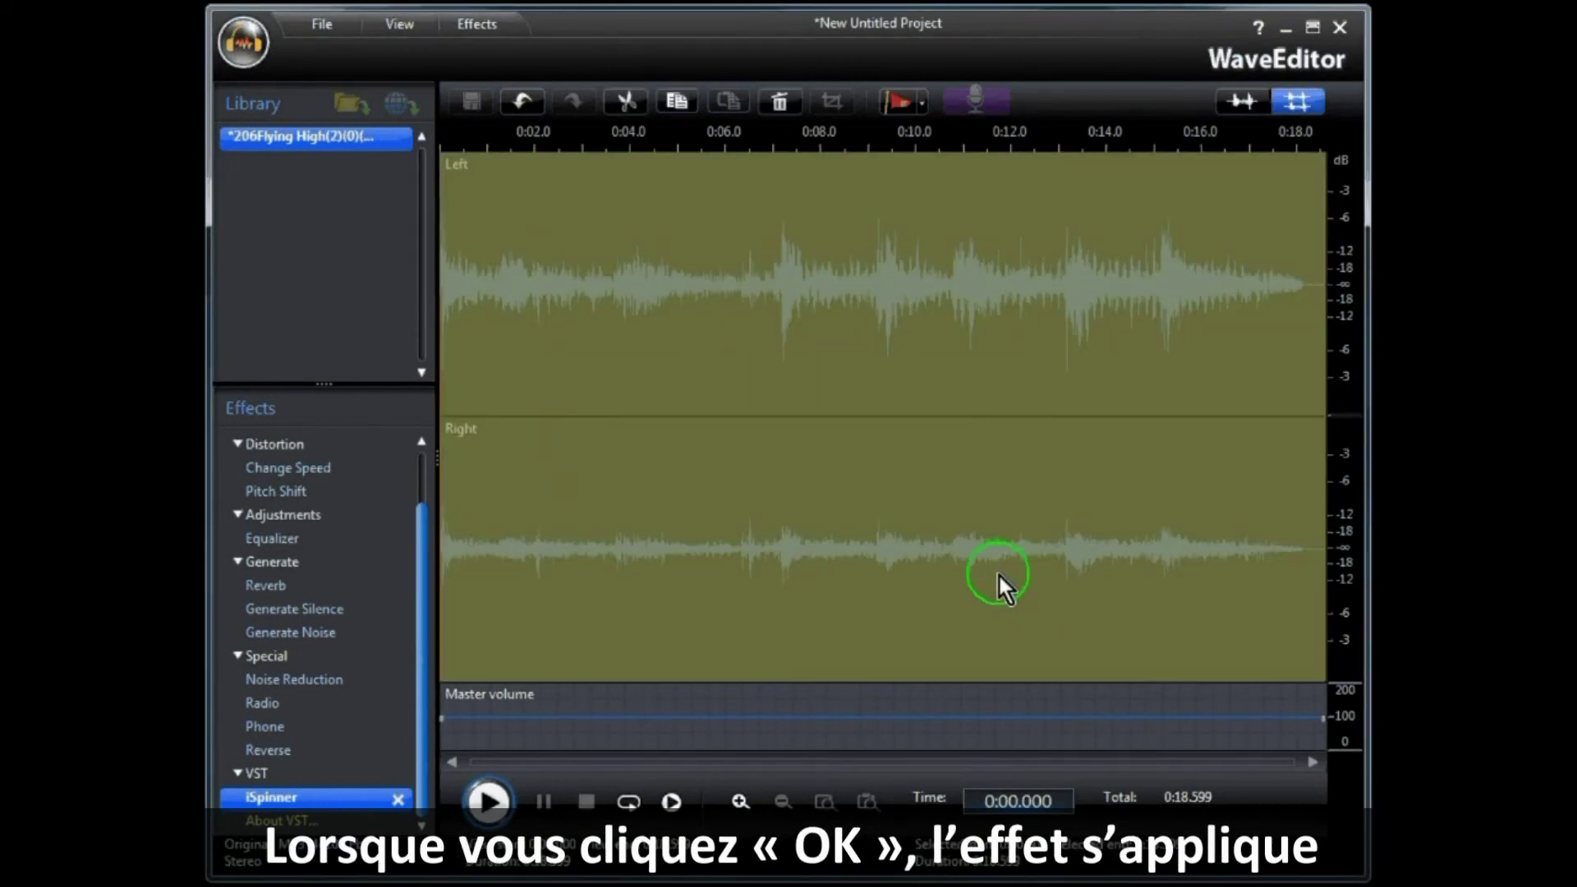